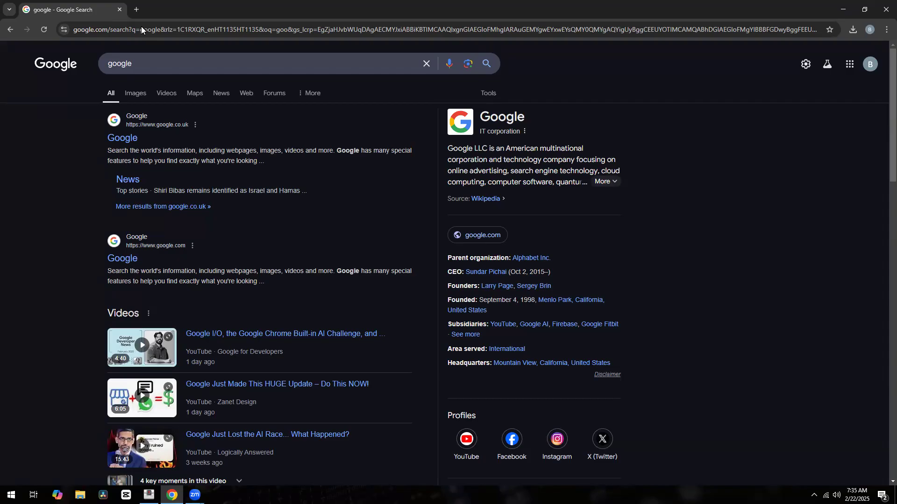
Replace the Google search text with 'mysql d' and run the 'mysql download' suggestion
{"action": "double_click", "coordinate": [147, 62]}
{"action": "type", "text": "mysql do"}
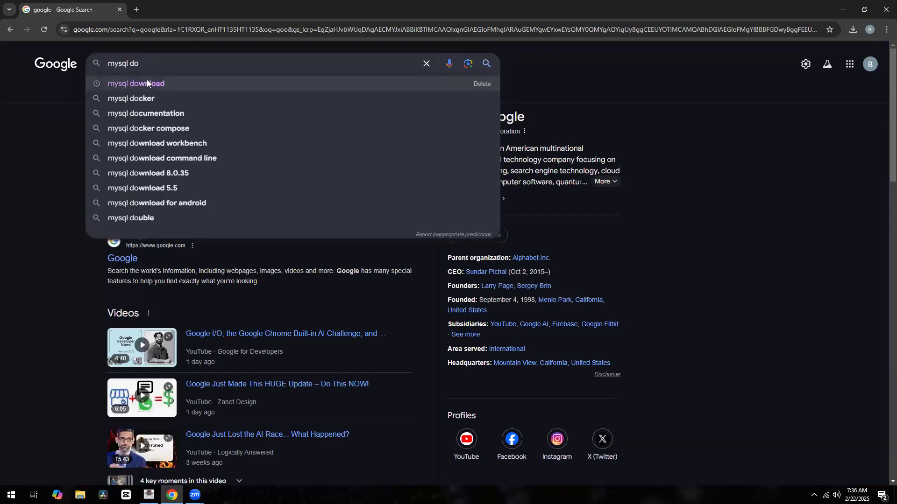
{"action": "left_click", "coordinate": [146, 82]}
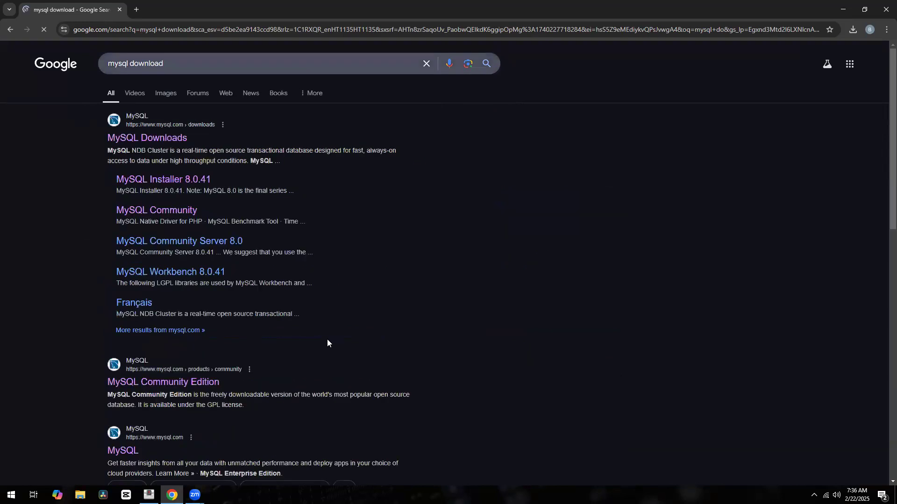
Go from the MySQL Community Edition result to the MySQL Installer for Windows downloads page
{"action": "left_click", "coordinate": [179, 385]}
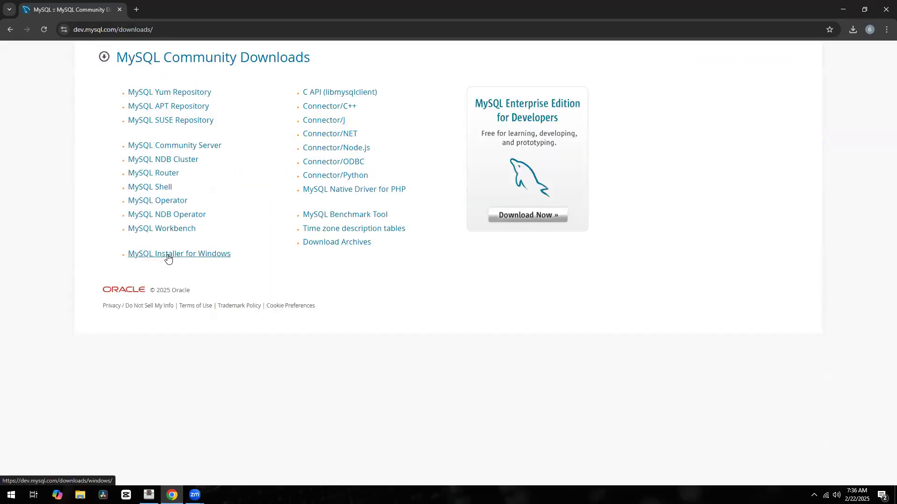
{"action": "left_click", "coordinate": [168, 256]}
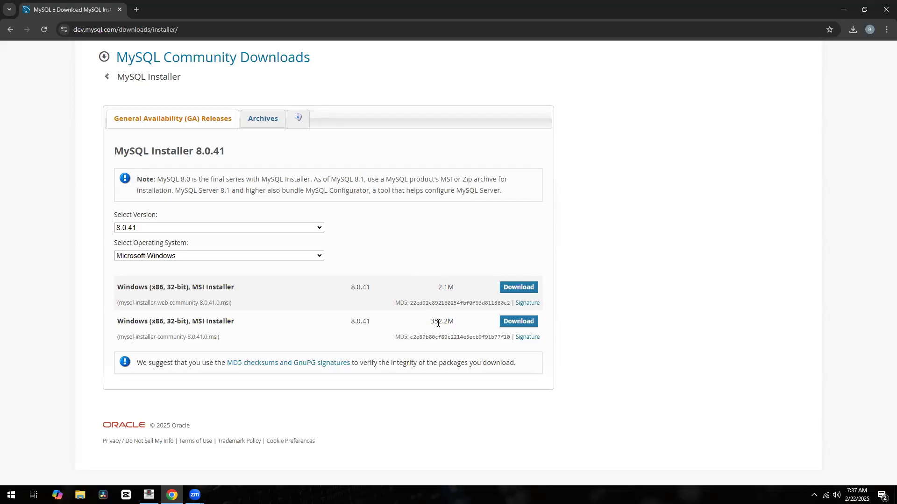
{"action": "left_click", "coordinate": [320, 228]}
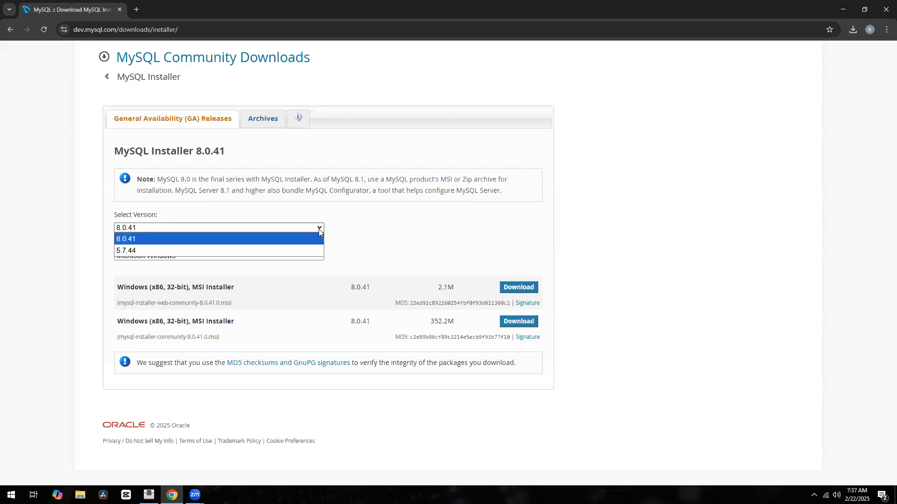
{"action": "left_click", "coordinate": [320, 229]}
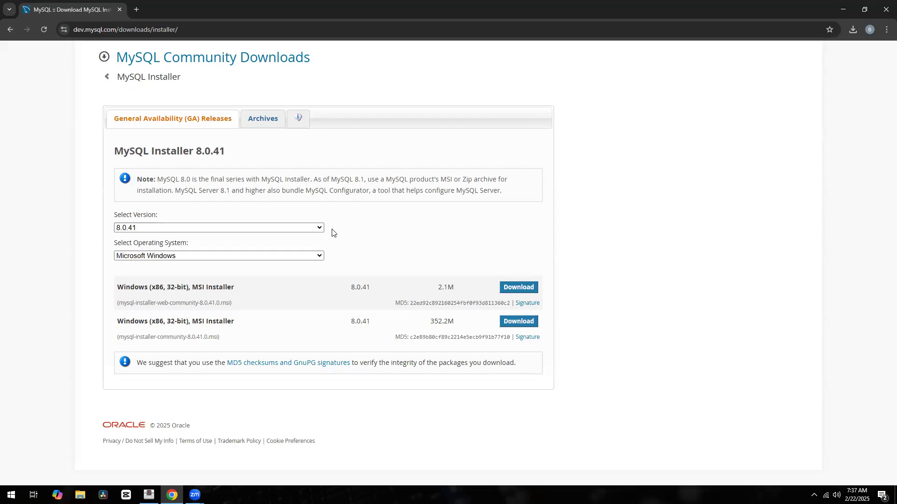
{"action": "left_click", "coordinate": [321, 229]}
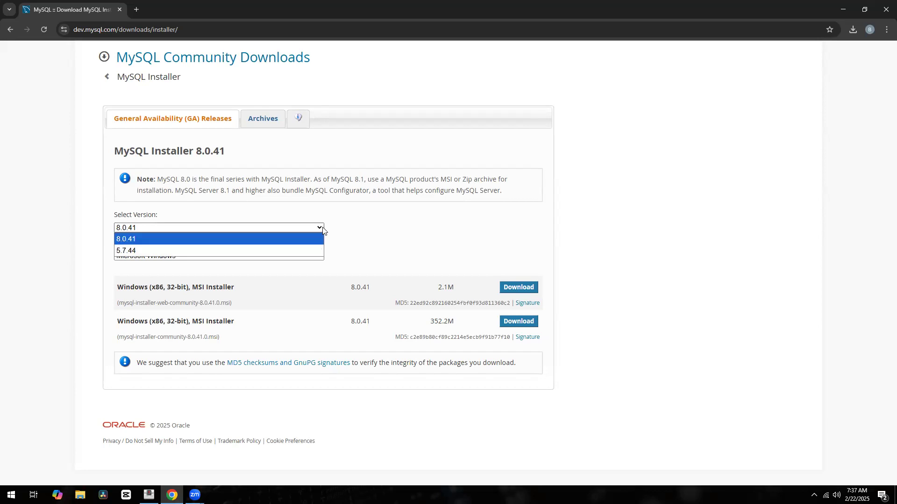
{"action": "left_click", "coordinate": [346, 228]}
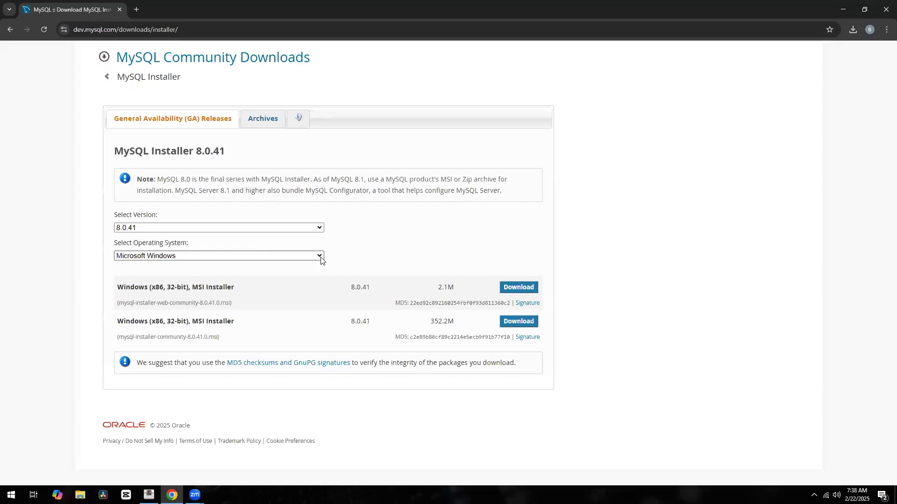
{"action": "left_click", "coordinate": [320, 256]}
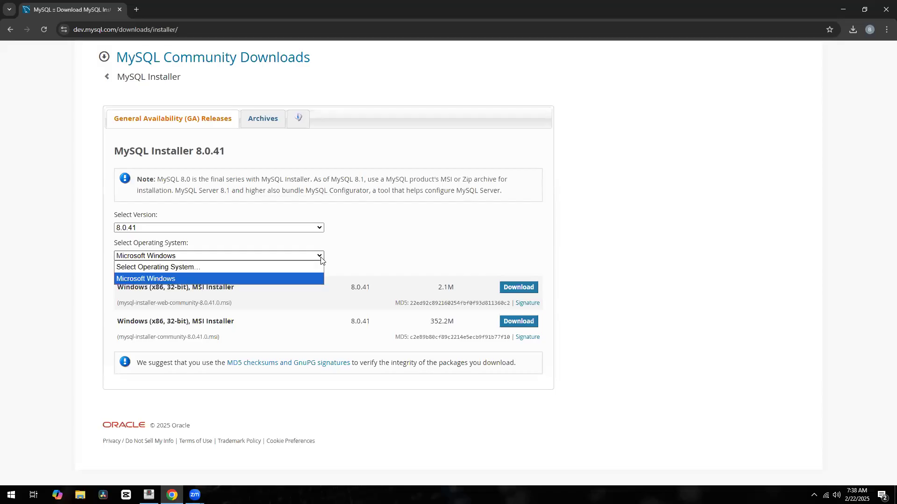
{"action": "left_click", "coordinate": [299, 277]}
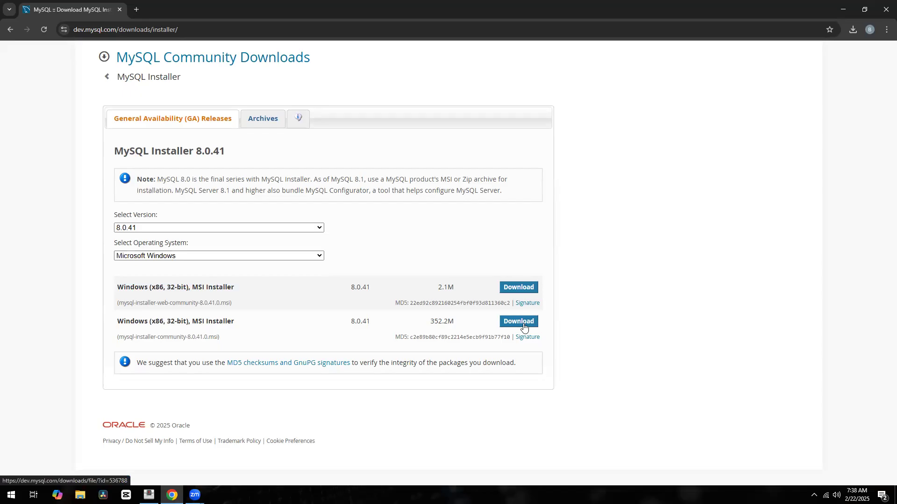
Download the 352.2M full MSI installer, mysql-installer-community-8.0.41.0.msi
{"action": "left_click", "coordinate": [525, 328]}
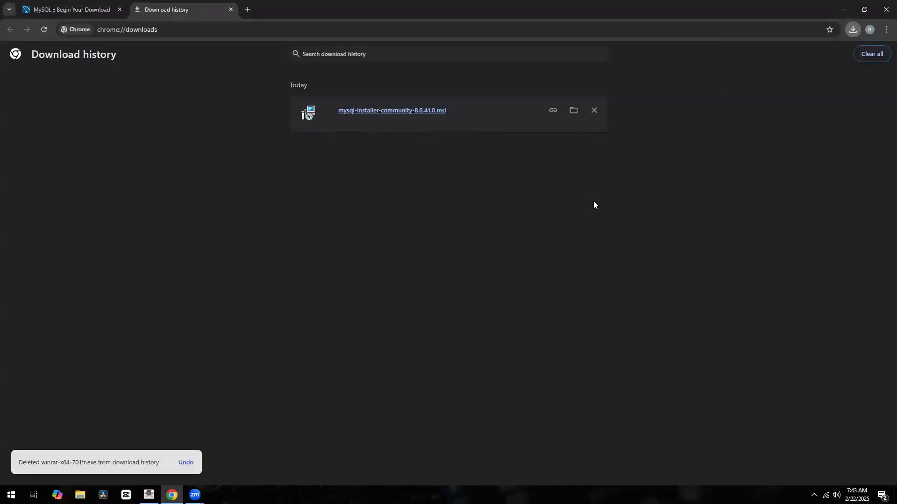
Run mysql-installer-community-8.0.41.0.msi from the download history and allow it through User Account Control
{"action": "left_click", "coordinate": [430, 111]}
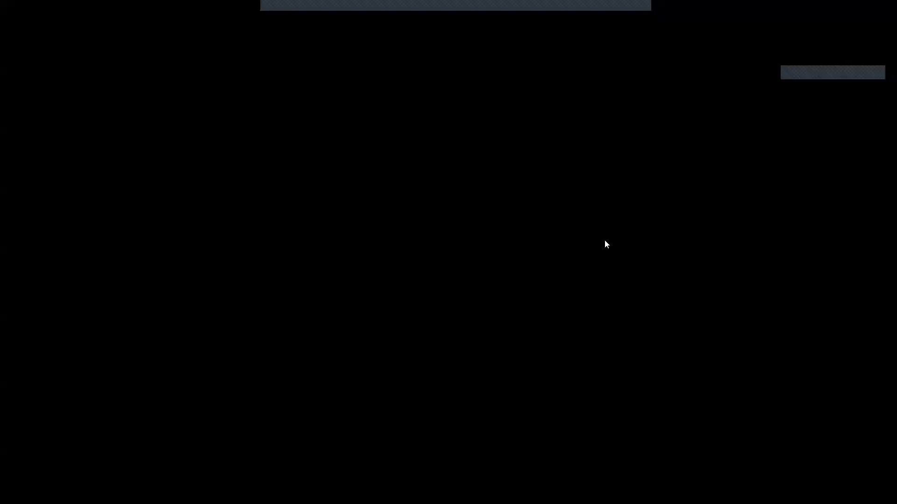
{"action": "left_click", "coordinate": [415, 310]}
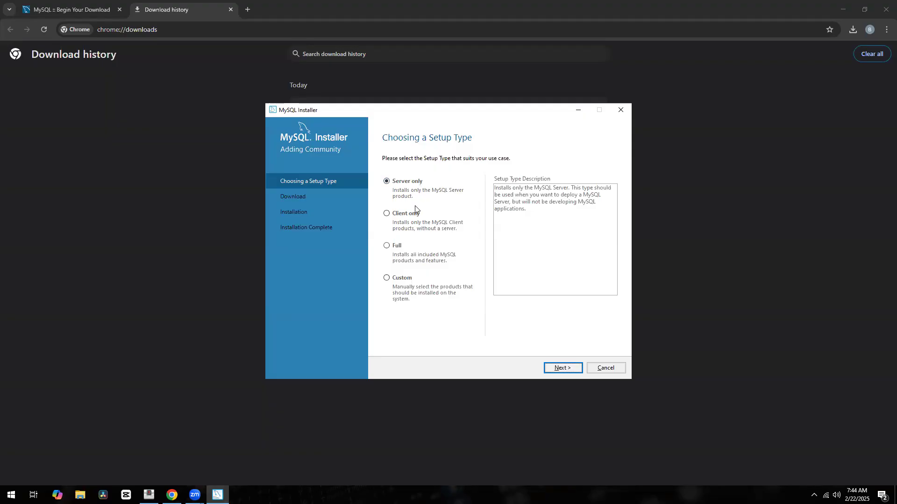
Try the Client only and Full setup types, then settle on Custom
{"action": "left_click", "coordinate": [409, 214]}
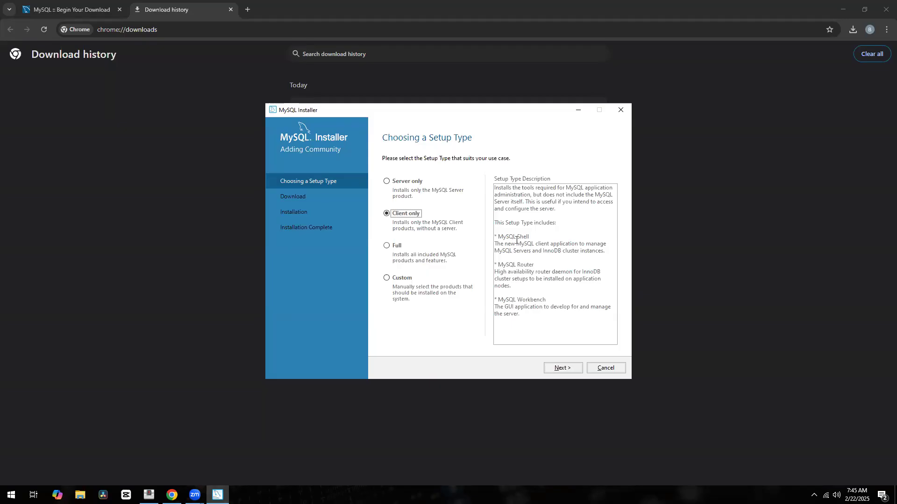
{"action": "key", "text": "Down"}
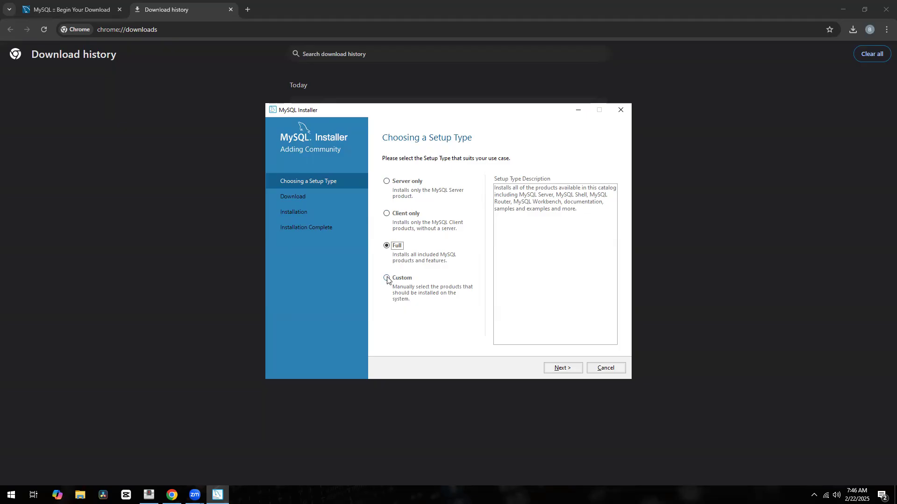
{"action": "left_click", "coordinate": [386, 214]}
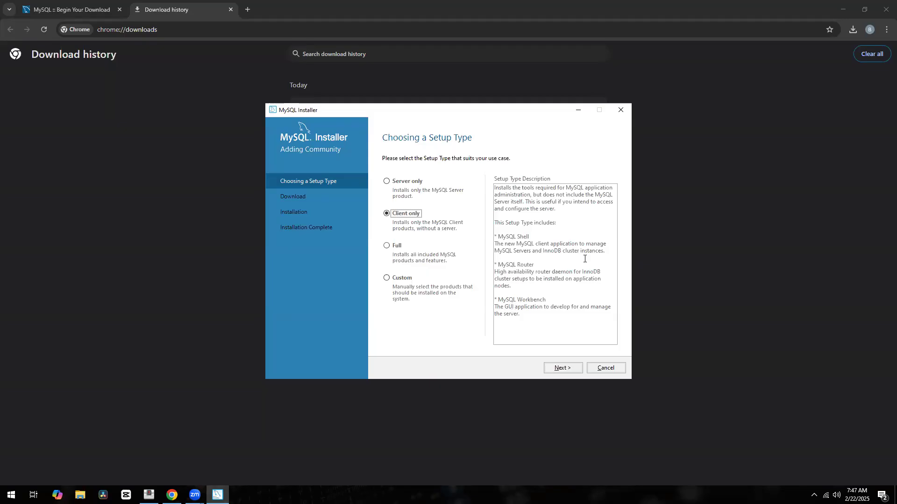
{"action": "left_click", "coordinate": [405, 280]}
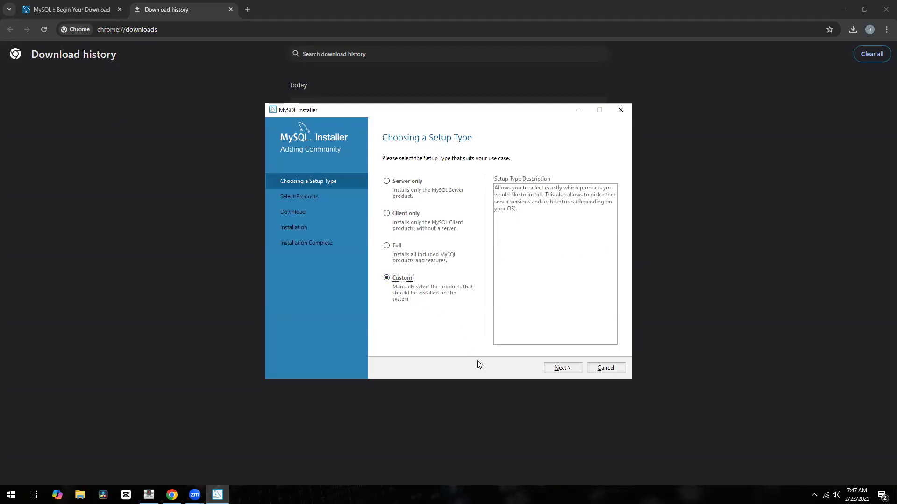
Add MySQL Server 8.0.41 - X64 to the products to install
{"action": "left_click", "coordinate": [553, 370]}
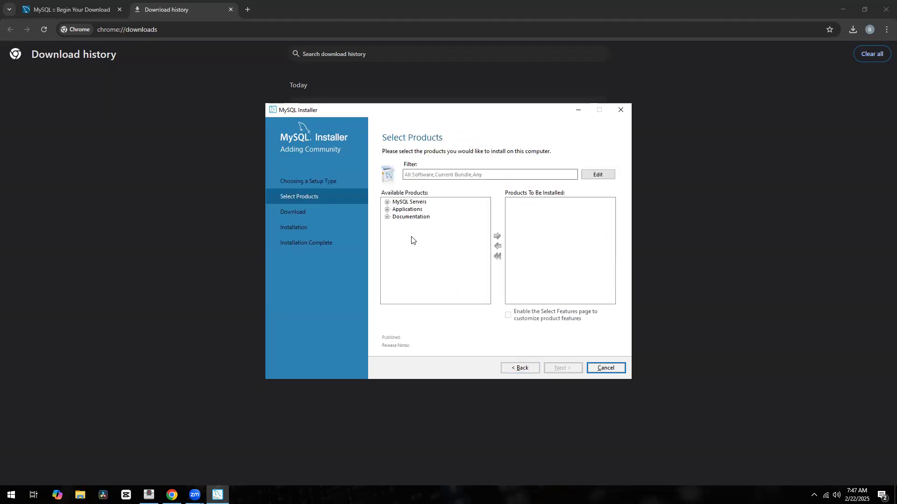
{"action": "left_click", "coordinate": [387, 203]}
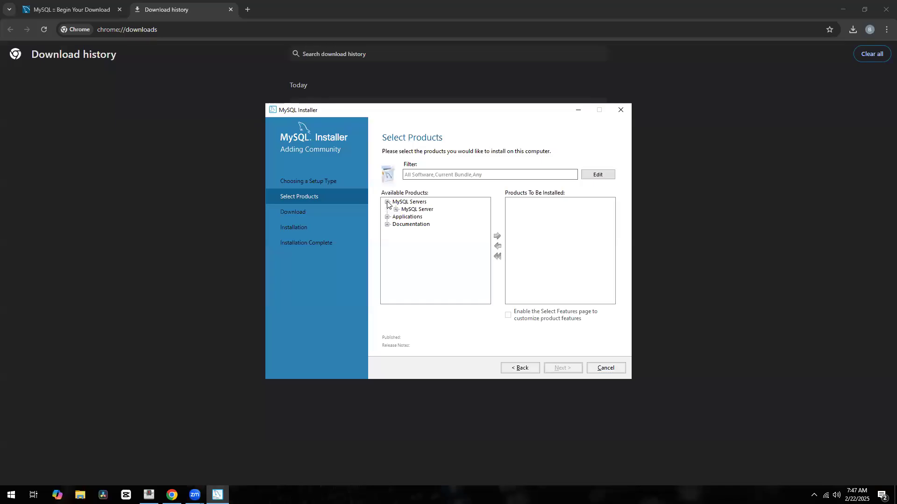
{"action": "left_click", "coordinate": [395, 209]}
{"action": "left_click", "coordinate": [415, 217]}
{"action": "left_click", "coordinate": [405, 217]}
{"action": "left_click", "coordinate": [427, 224]}
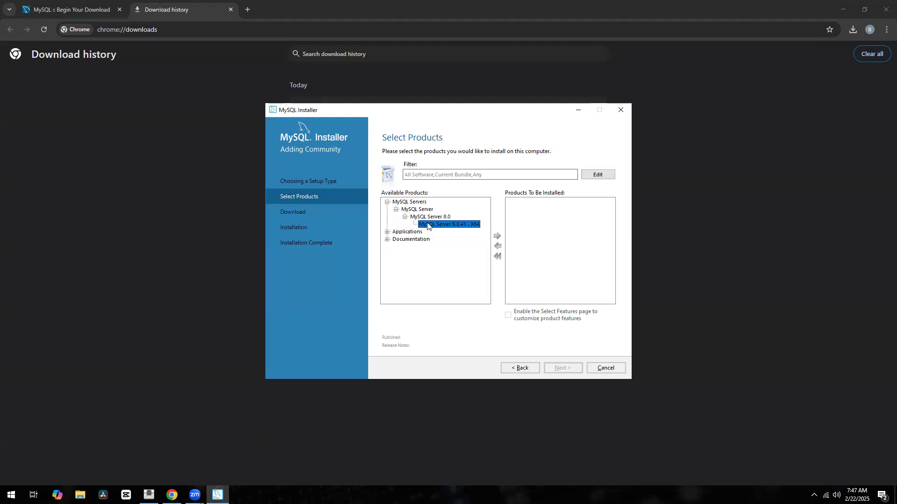
{"action": "left_click", "coordinate": [497, 236]}
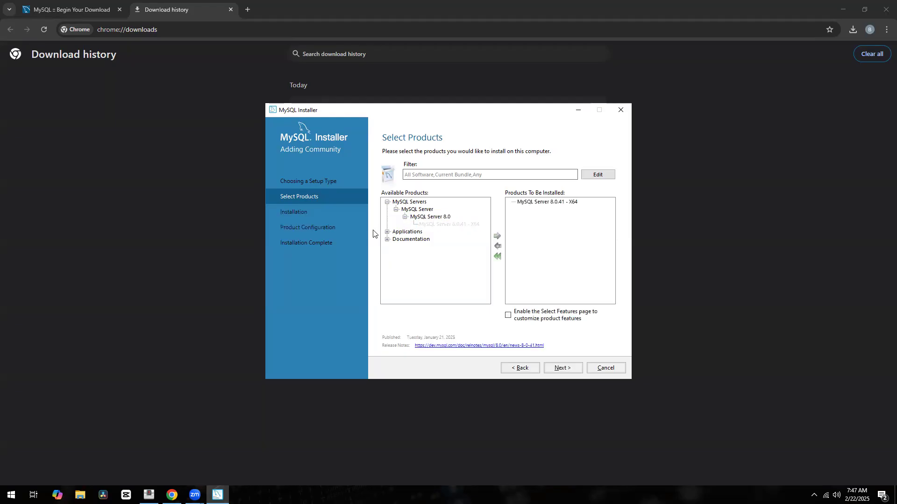
Add MySQL Workbench 8.0.41 - X64 to the list and continue to Installation
{"action": "left_click", "coordinate": [388, 232]}
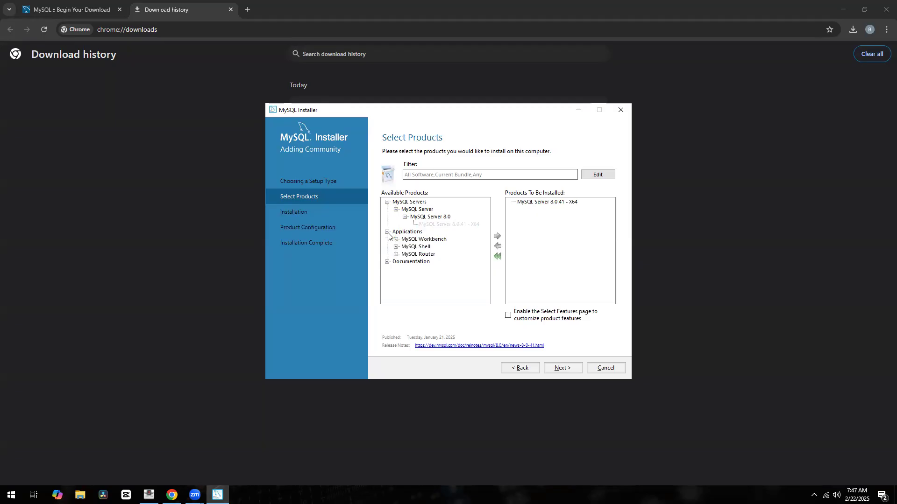
{"action": "left_click", "coordinate": [396, 239]}
{"action": "left_click", "coordinate": [405, 247]}
{"action": "left_click", "coordinate": [432, 254]}
{"action": "left_click", "coordinate": [498, 236]}
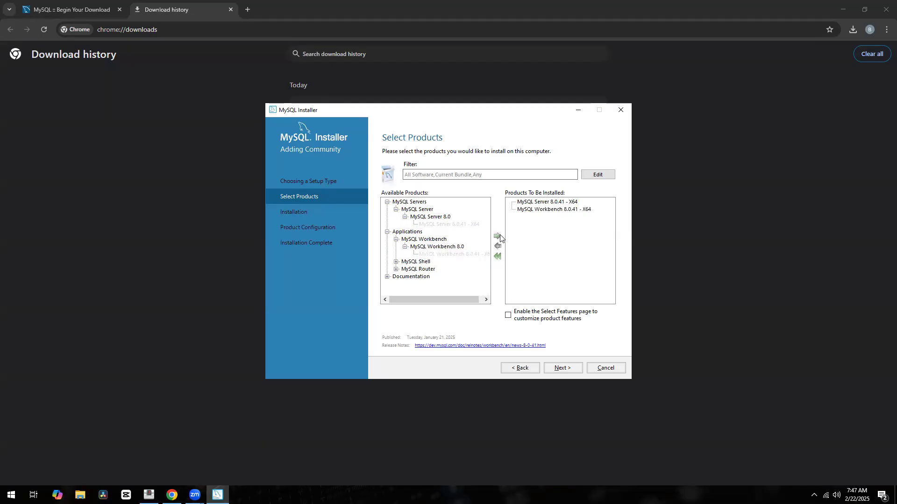
{"action": "left_click", "coordinate": [554, 370]}
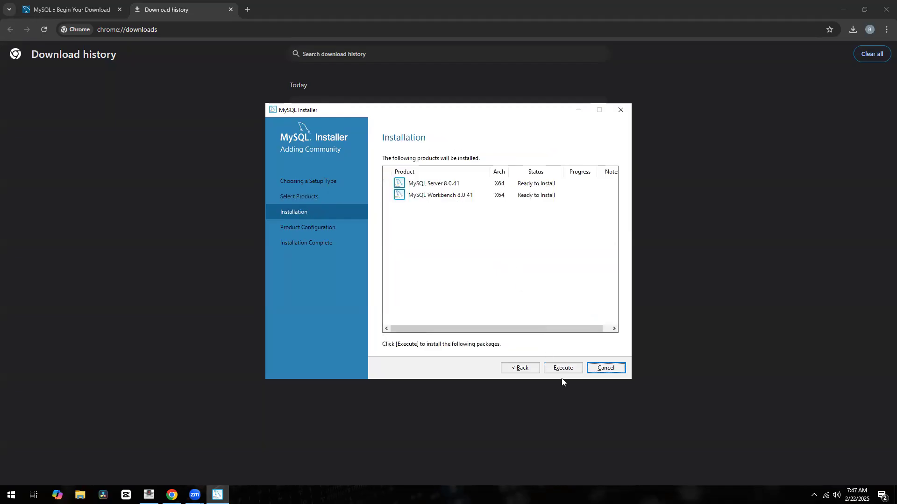
Execute the Server and Workbench 8.0.41 installs with the detailed log shown, then continue once complete
{"action": "left_click", "coordinate": [559, 369]}
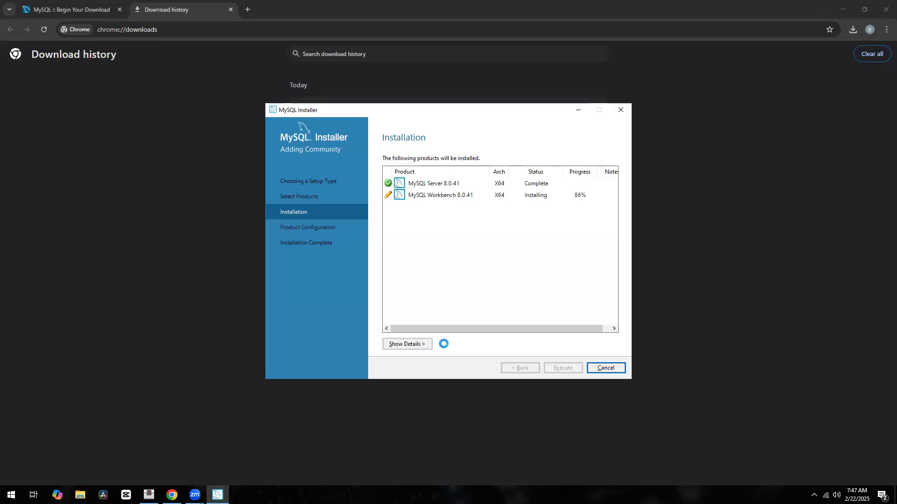
{"action": "left_click", "coordinate": [408, 344]}
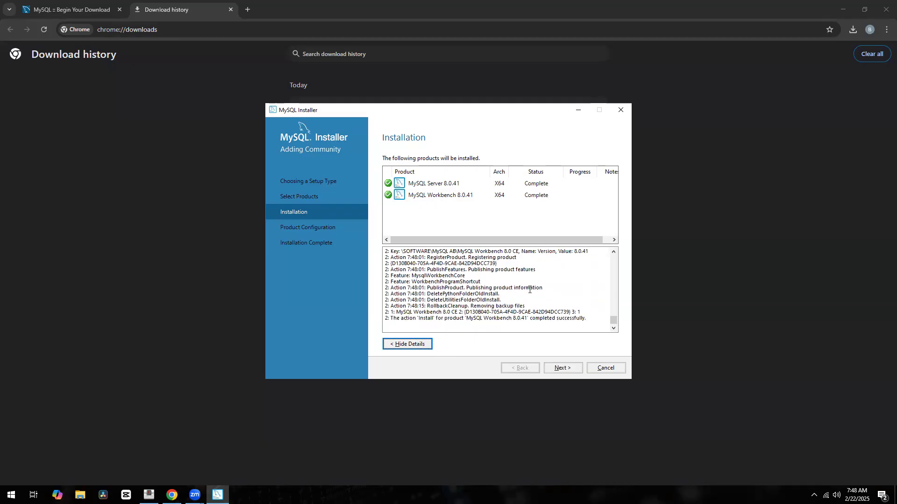
{"action": "left_click", "coordinate": [557, 370]}
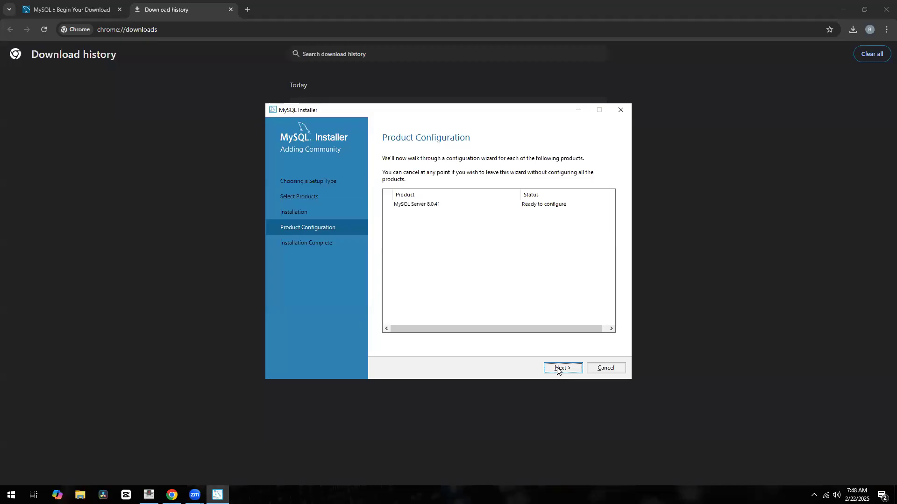
Begin MySQL Server 8.0.41 configuration and browse the Config Type dropdown options
{"action": "left_click", "coordinate": [558, 369]}
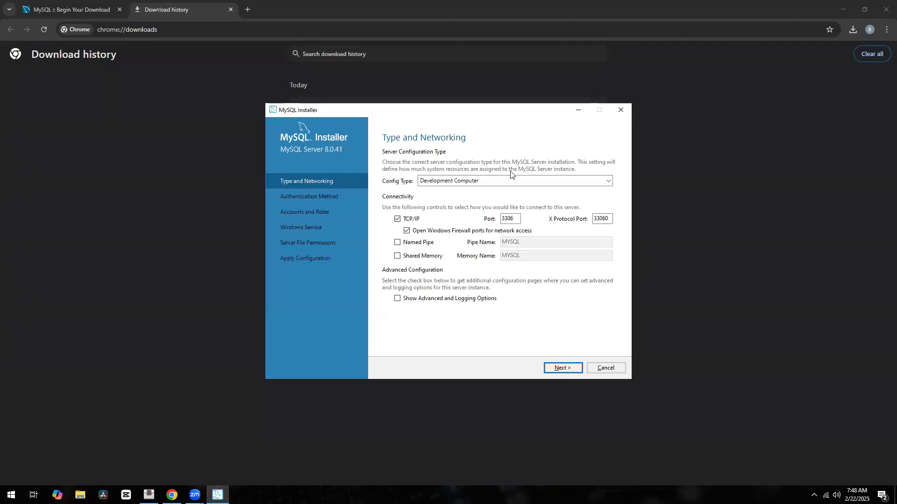
{"action": "left_click", "coordinate": [539, 183]}
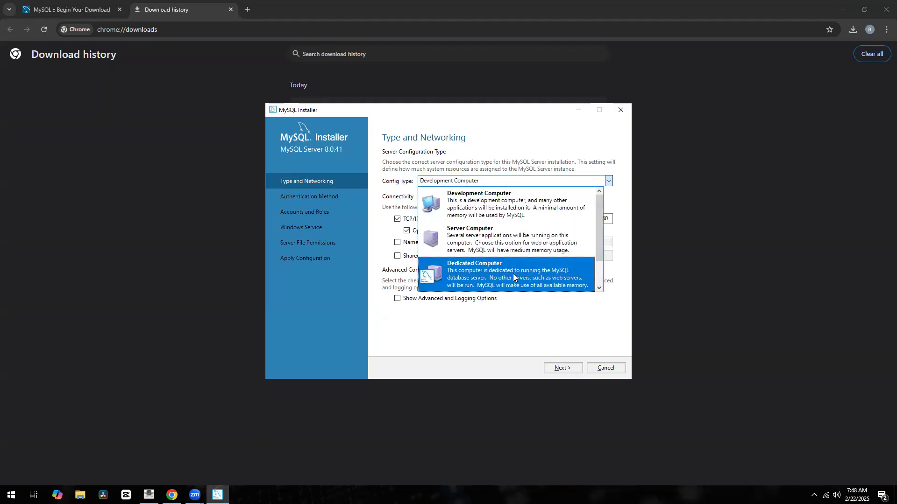
{"action": "scroll", "coordinate": [513, 274], "scroll_direction": "down", "scroll_amount": 1}
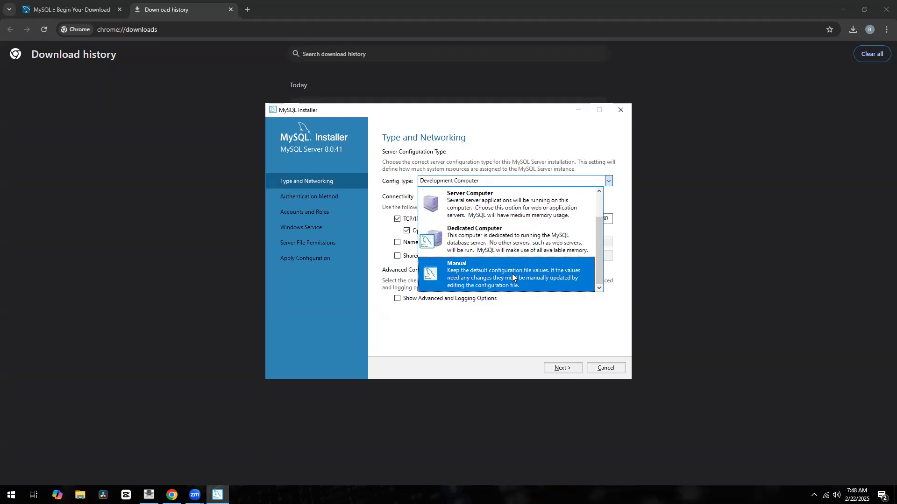
{"action": "scroll", "coordinate": [512, 273], "scroll_direction": "up", "scroll_amount": 1}
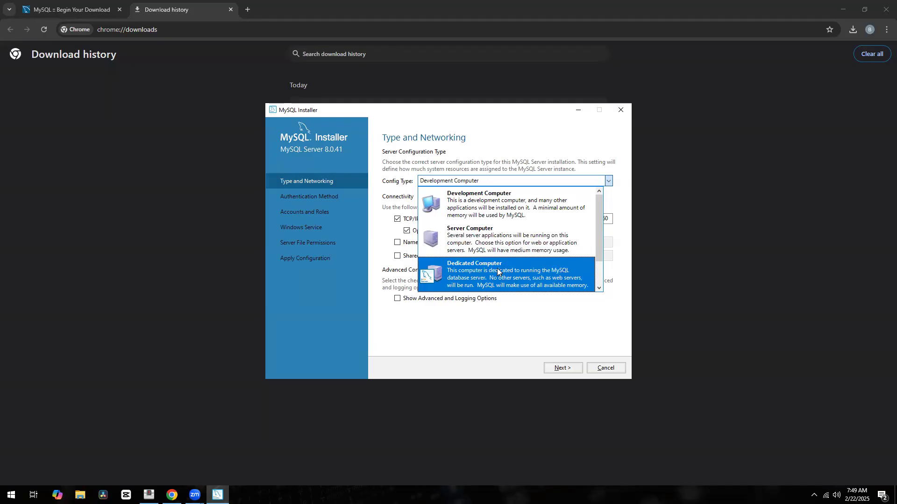
{"action": "scroll", "coordinate": [497, 271], "scroll_direction": "down", "scroll_amount": 1}
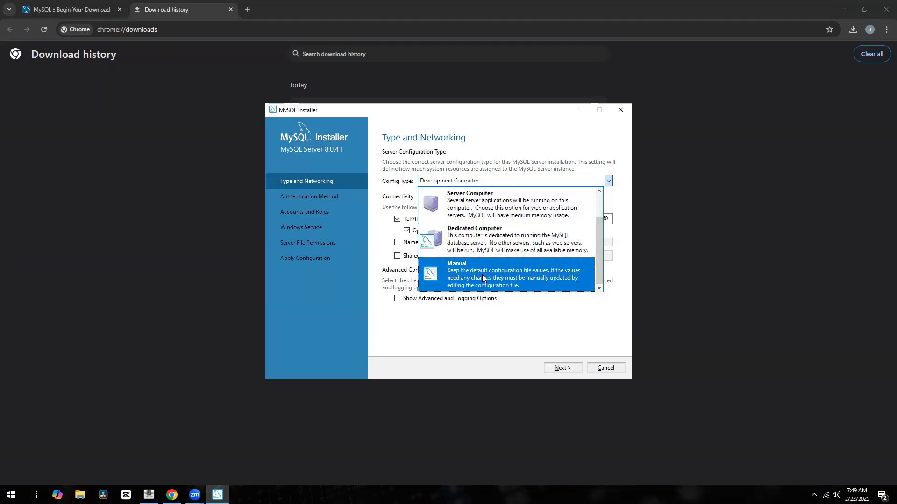
{"action": "scroll", "coordinate": [484, 278], "scroll_direction": "up", "scroll_amount": 1}
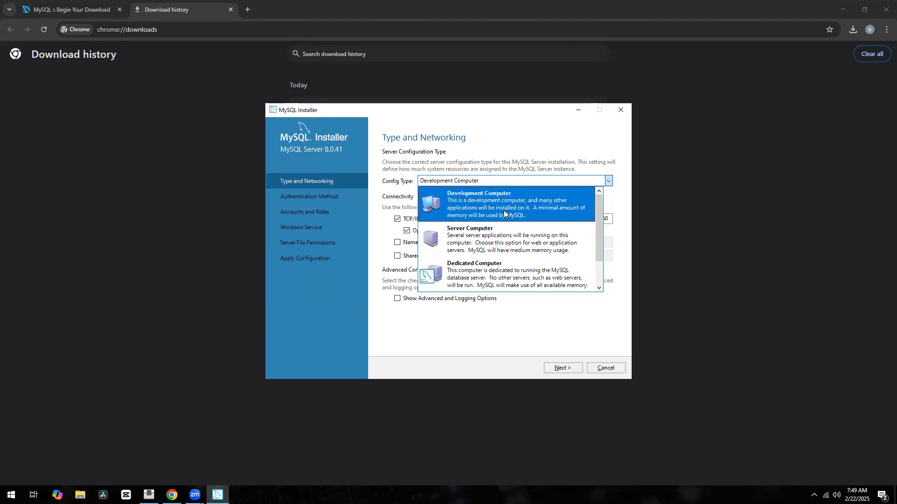
Keep Development Computer with TCP/IP port 3306 and X Protocol port 33060, then continue
{"action": "left_click", "coordinate": [474, 211]}
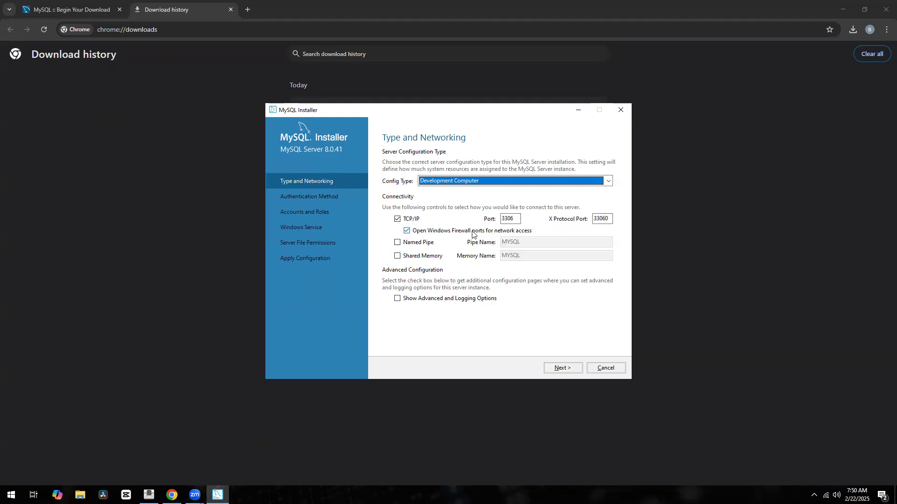
{"action": "left_click", "coordinate": [553, 366]}
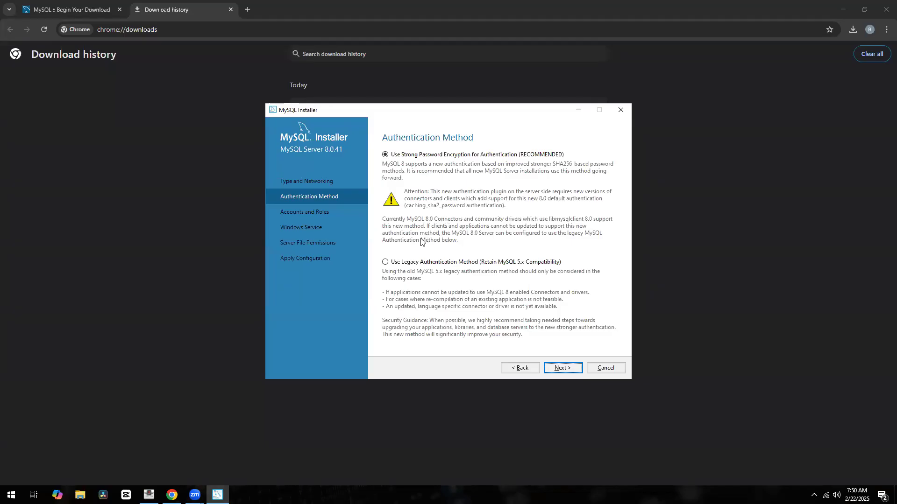
Choose Legacy Authentication Method for MySQL 5.x compatibility and advance to Accounts and Roles
{"action": "left_click", "coordinate": [385, 263]}
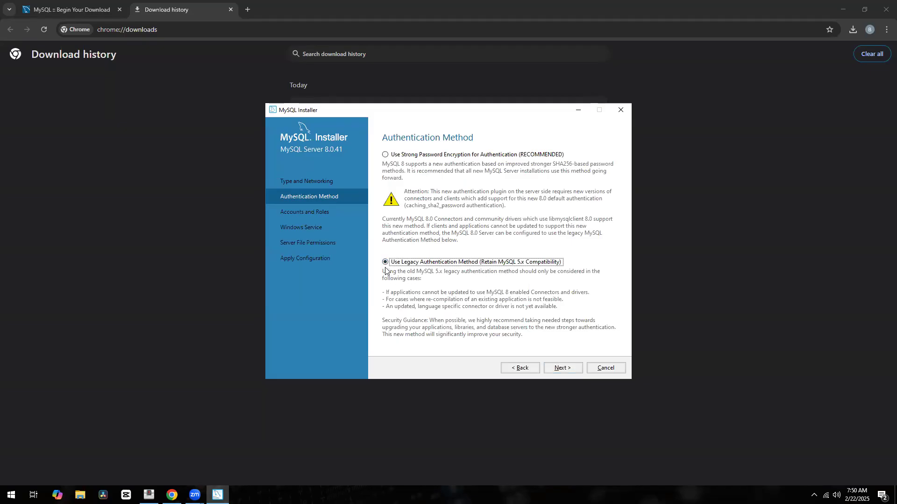
{"action": "left_click", "coordinate": [556, 367]}
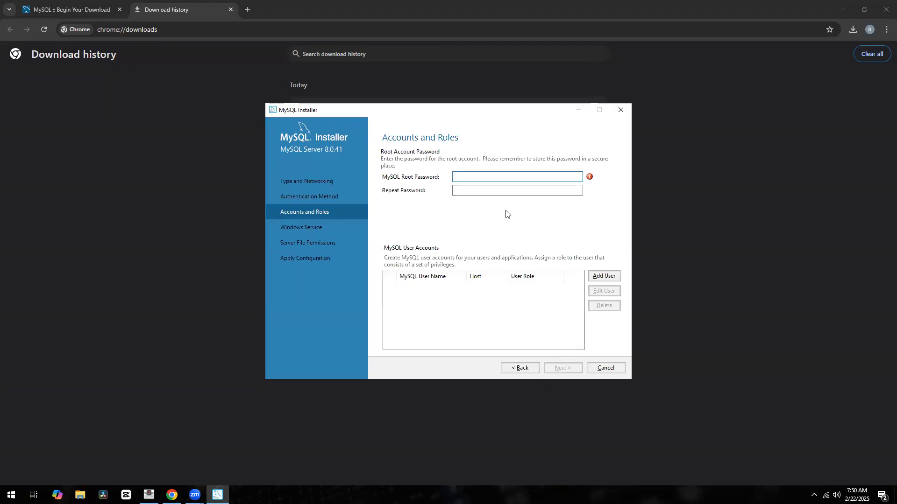
Enter the root account password in MySQL Root Password, fixing a typo, then move to Repeat Password
{"action": "type", "text": "12345"}
{"action": "key", "text": "BackSpace"}
{"action": "key", "text": "BackSpace"}
{"action": "key", "text": "BackSpace"}
{"action": "key", "text": "BackSpace"}
{"action": "type", "text": "123456"}
{"action": "key", "text": "Tab"}
{"action": "type", "text": "123456"}
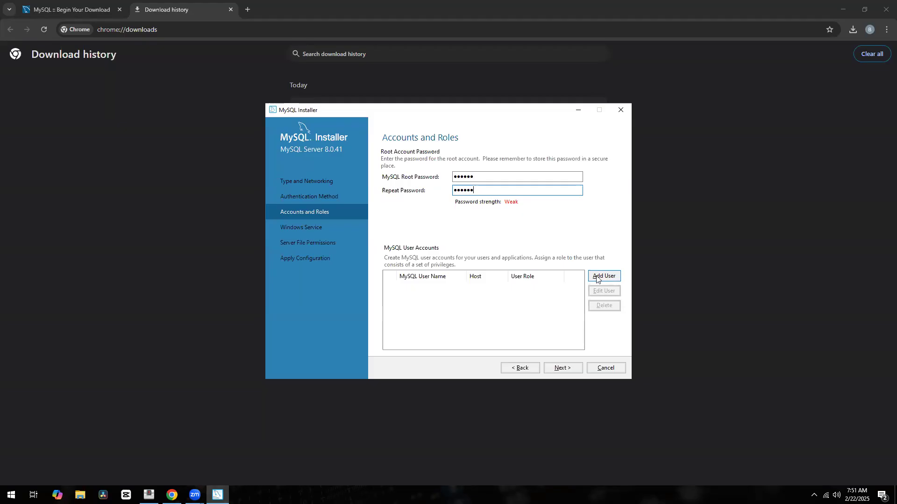
{"action": "left_click", "coordinate": [596, 277]}
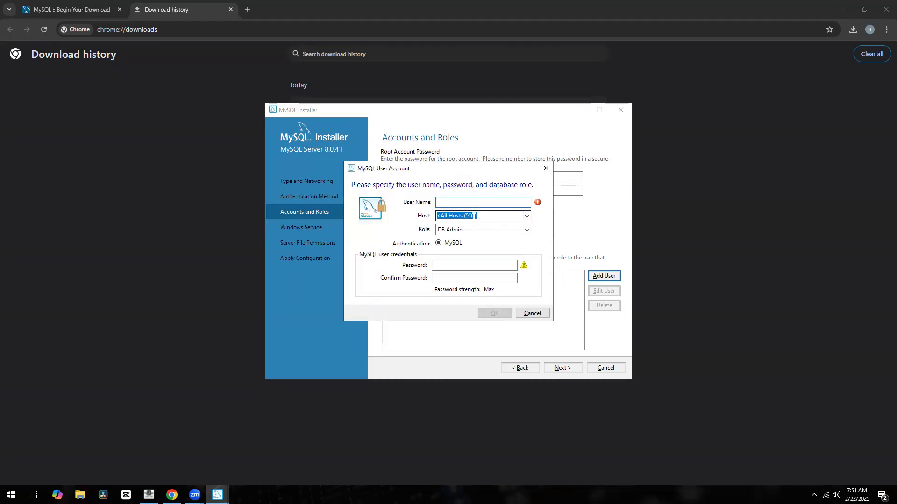
{"action": "left_click", "coordinate": [526, 216]}
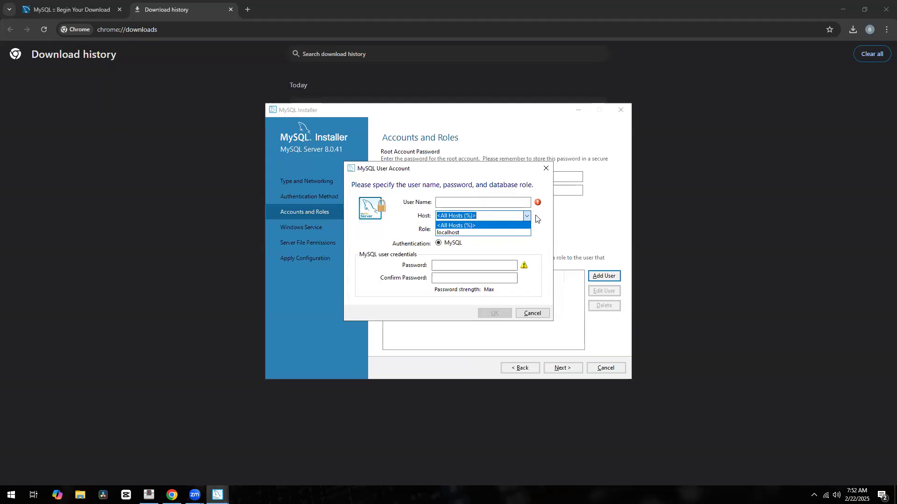
{"action": "left_click", "coordinate": [537, 218]}
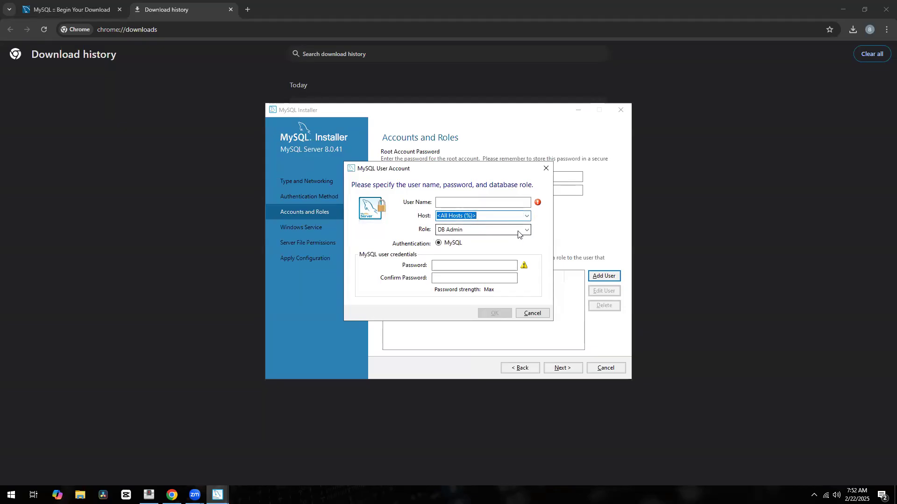
{"action": "left_click", "coordinate": [525, 230]}
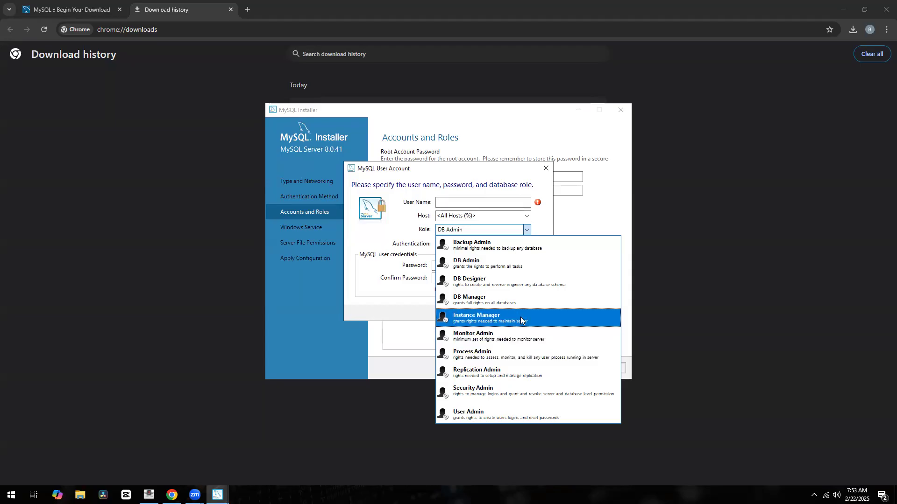
{"action": "left_click", "coordinate": [548, 217]}
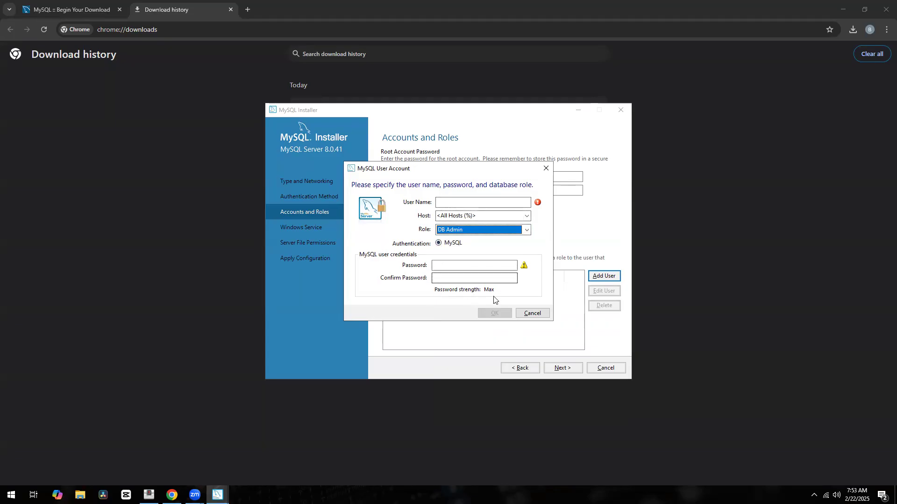
{"action": "left_click", "coordinate": [543, 316]}
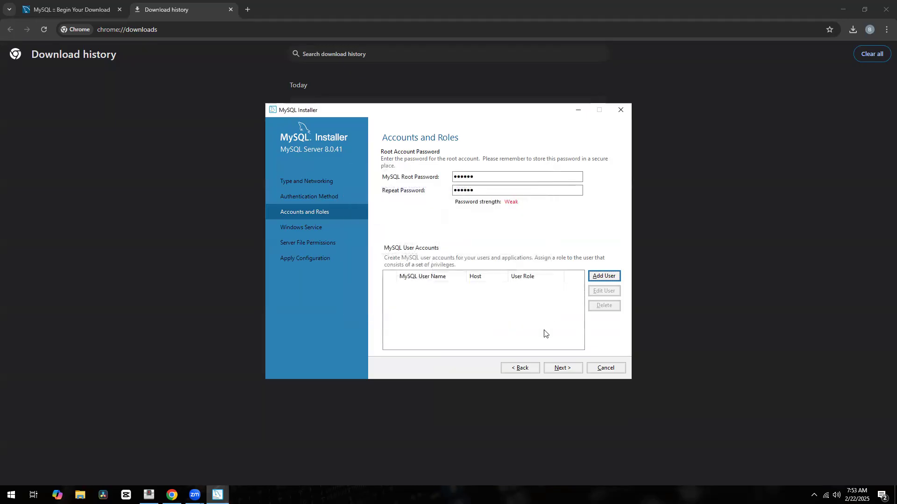
Advance to Windows Service, keeping the MySQL80 service name and start-at-system-startup default
{"action": "left_click", "coordinate": [560, 369]}
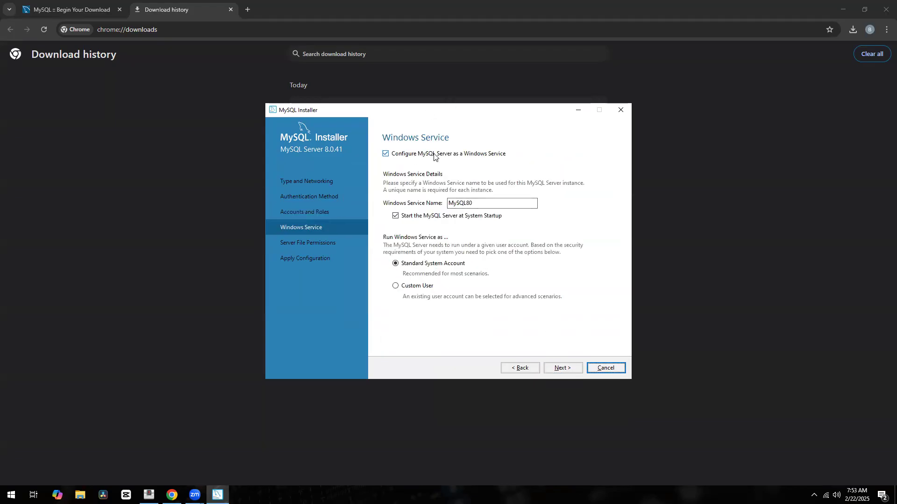
{"action": "left_click", "coordinate": [468, 205]}
Keep full access for the service user and administrators on Server File Permissions and continue to Apply Configuration
{"action": "left_click", "coordinate": [562, 368]}
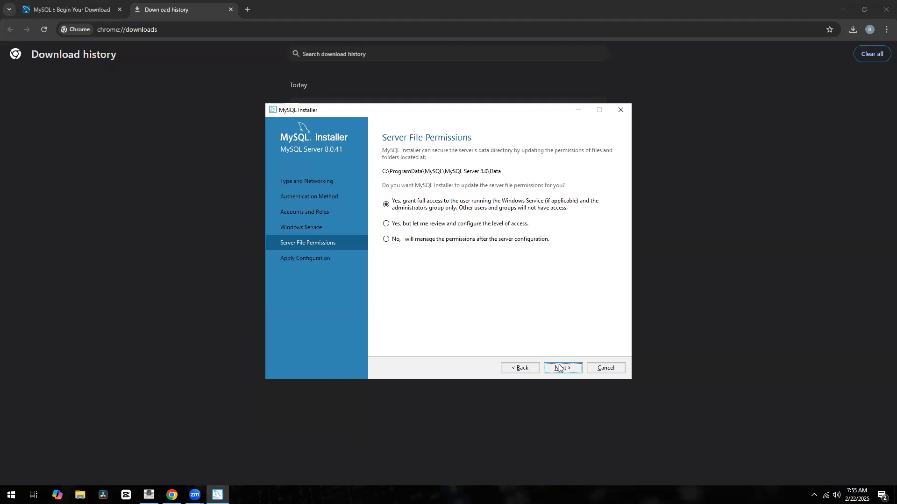
{"action": "left_click", "coordinate": [559, 369]}
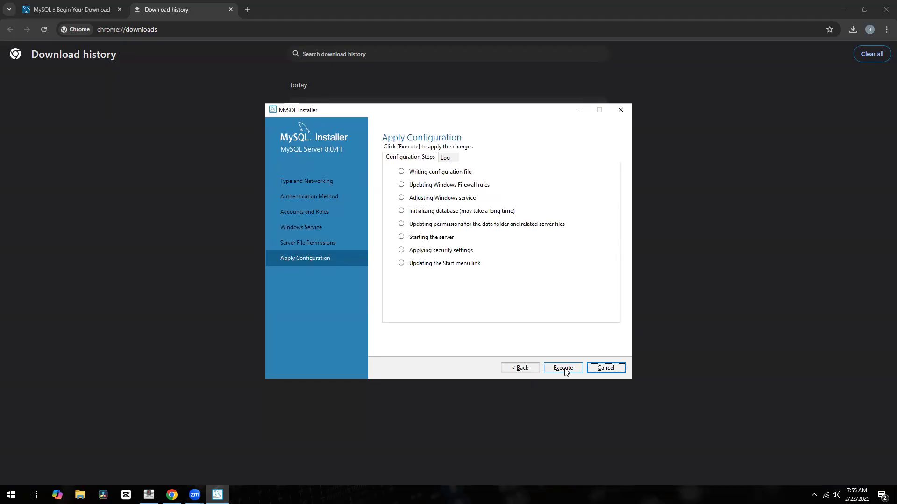
Execute the MySQL Server 8.0.41 configuration and finish setup with Start MySQL Workbench after setup checked
{"action": "left_click", "coordinate": [564, 369]}
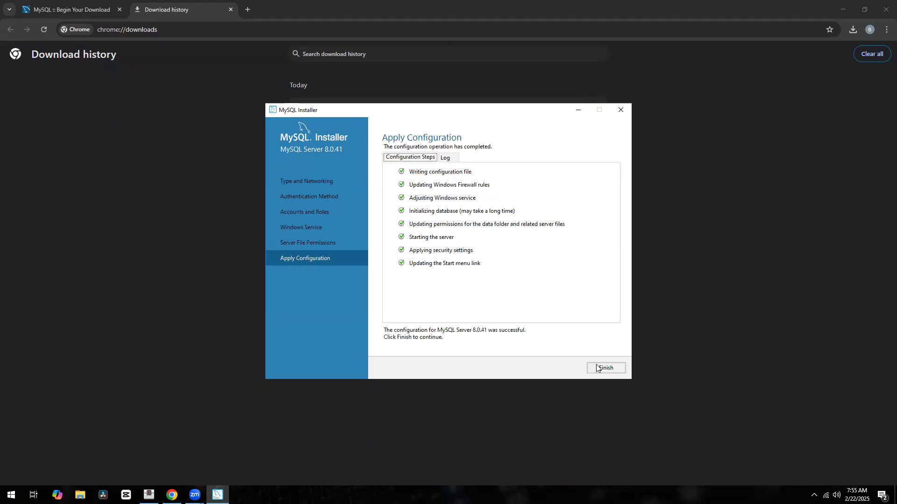
{"action": "left_click", "coordinate": [598, 368]}
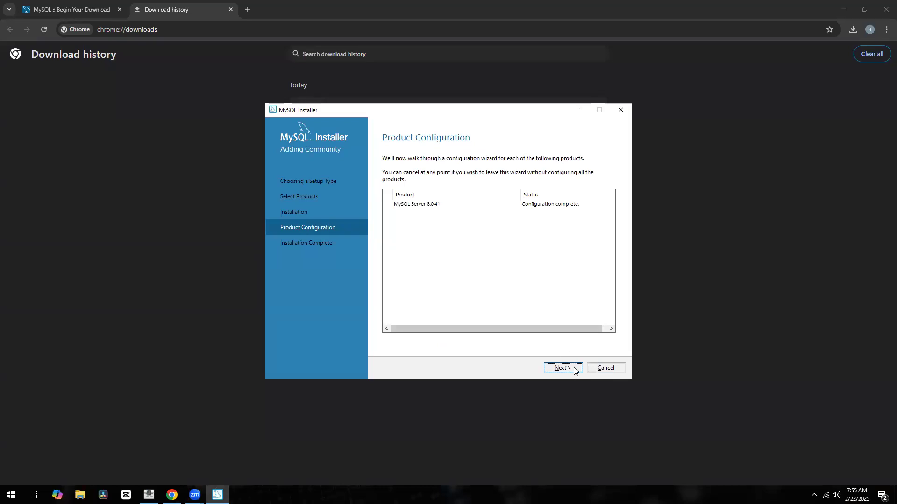
{"action": "left_click", "coordinate": [574, 367]}
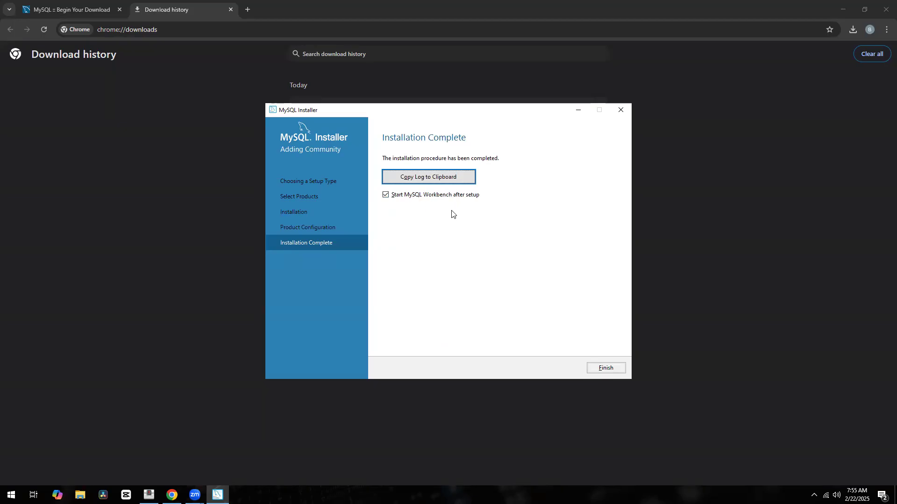
{"action": "left_click", "coordinate": [602, 368]}
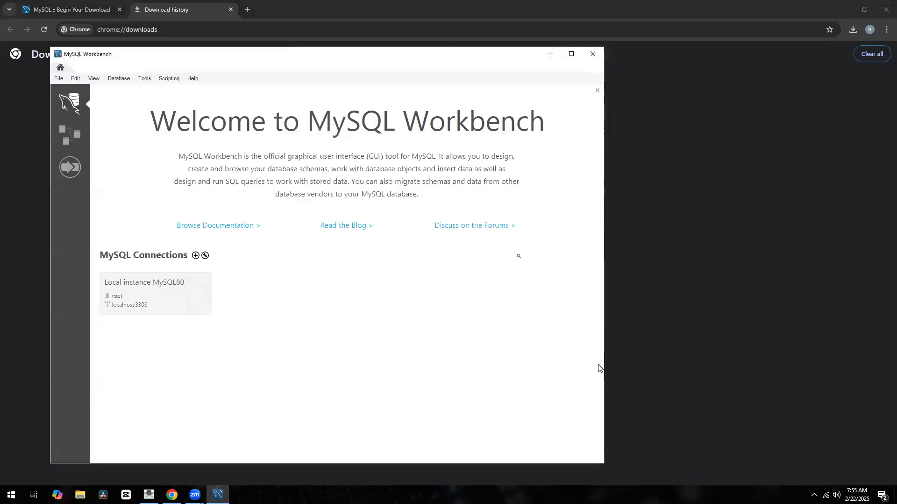
Maximize Workbench and start a new connection via the + beside MySQL Connections
{"action": "left_click", "coordinate": [570, 54]}
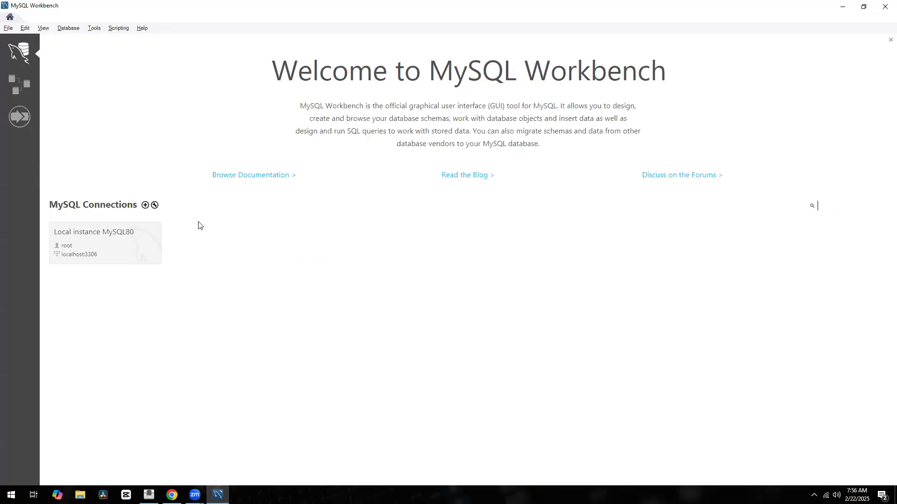
{"action": "left_click", "coordinate": [145, 206]}
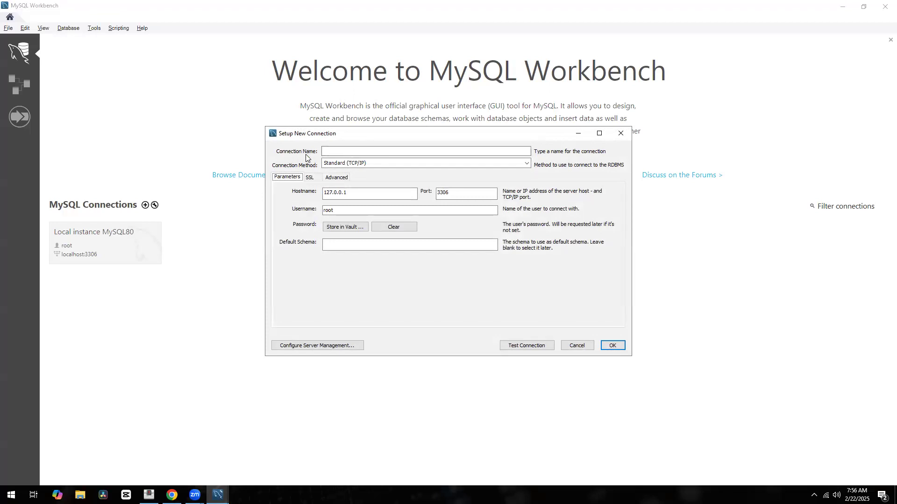
Name the new connection formation-wikitech
{"action": "left_click", "coordinate": [340, 151]}
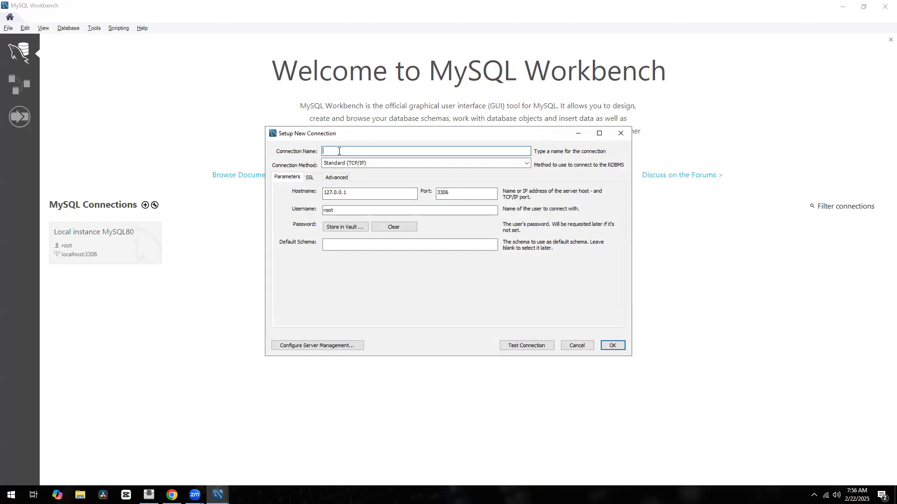
{"action": "type", "text": "format"}
{"action": "type", "text": "o"}
{"action": "type", "text": "ion-wikitech"}
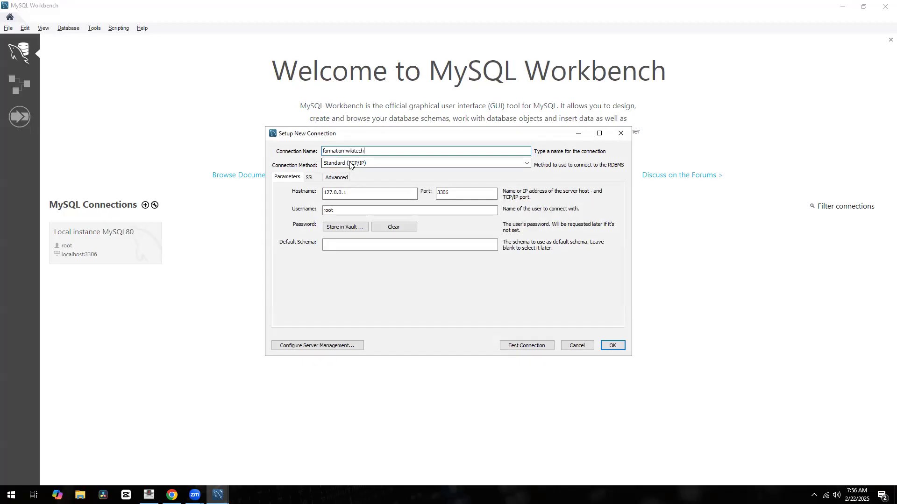
Keep Standard (TCP/IP), hostname 127.0.0.1 and username root for the connection
{"action": "left_click", "coordinate": [528, 163]}
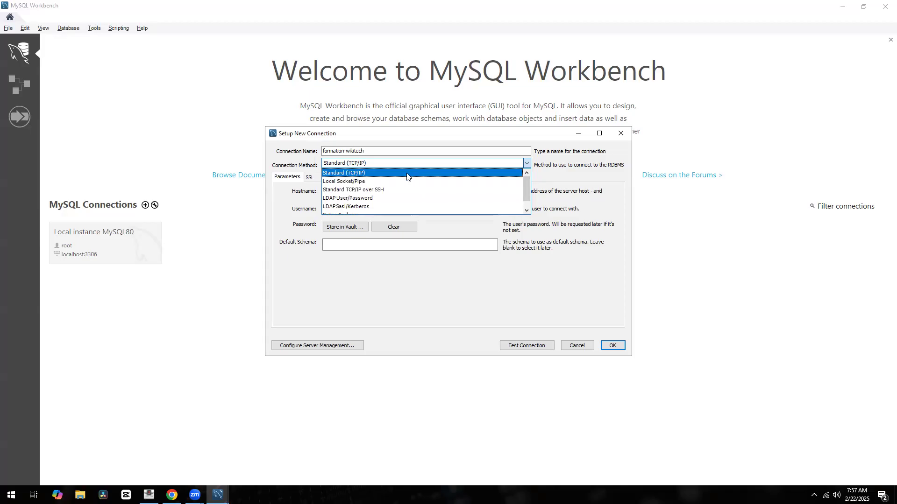
{"action": "left_click", "coordinate": [468, 315]}
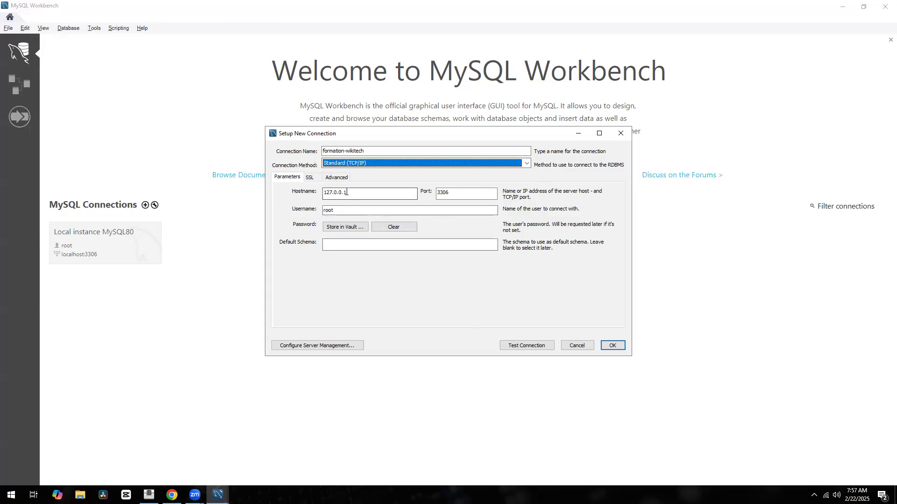
{"action": "left_click_drag", "start_coordinate": [348, 193], "coordinate": [324, 192]}
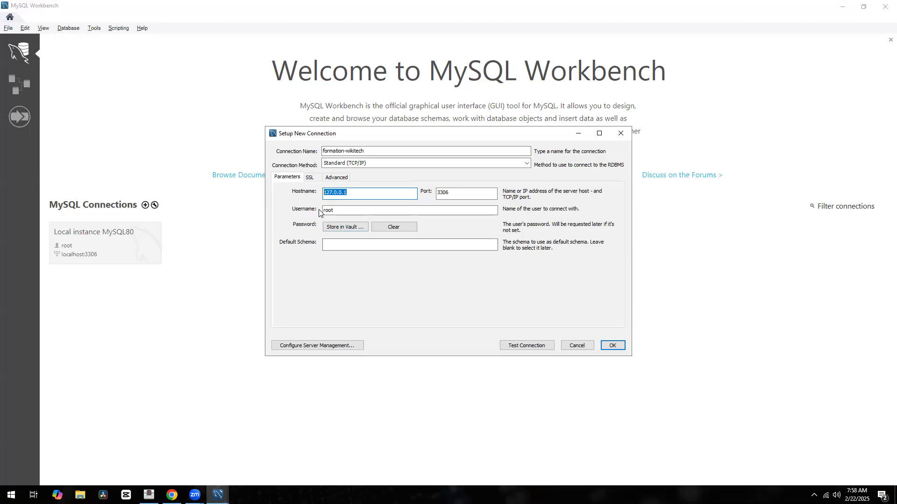
{"action": "left_click", "coordinate": [337, 210]}
{"action": "left_click_drag", "start_coordinate": [337, 210], "coordinate": [318, 211]}
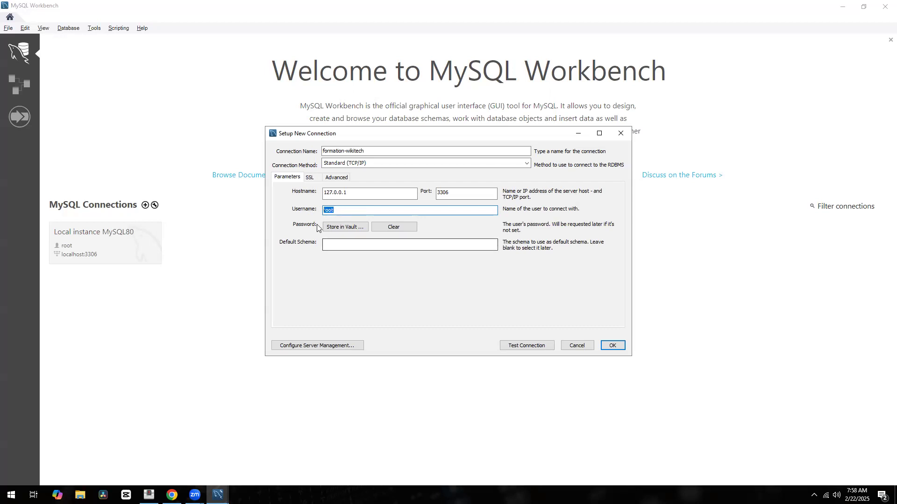
Store the root password in the vault for the formation-wikitech connection
{"action": "left_click", "coordinate": [346, 231]}
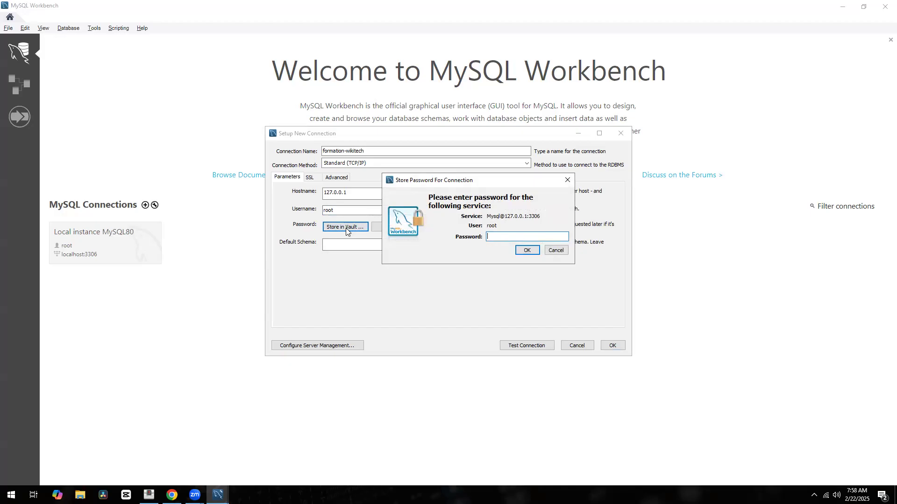
{"action": "type", "text": "**"}
{"action": "left_click", "coordinate": [527, 252]}
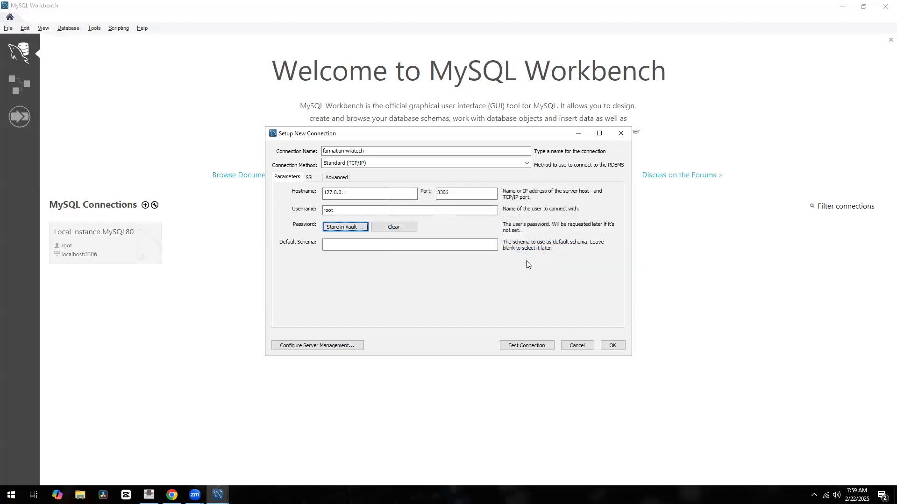
Test the formation-wikitech connection successfully and save it to the home screen
{"action": "left_click", "coordinate": [521, 348]}
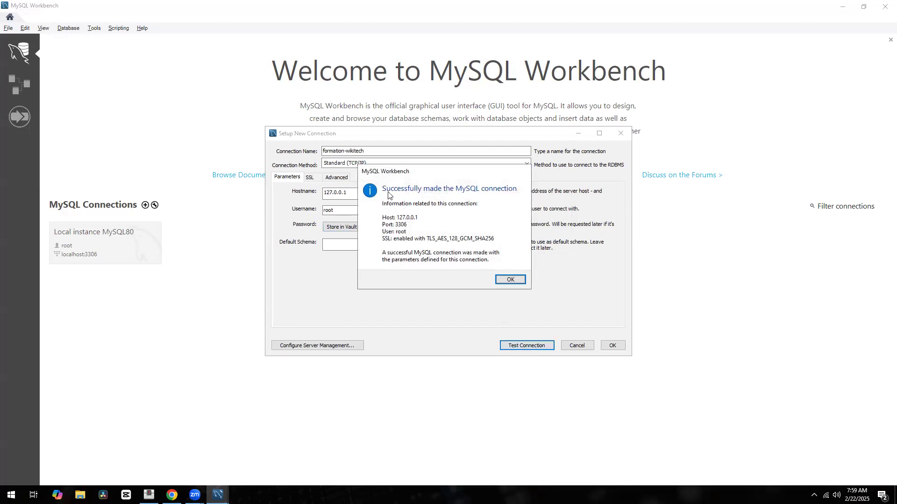
{"action": "left_click", "coordinate": [507, 280]}
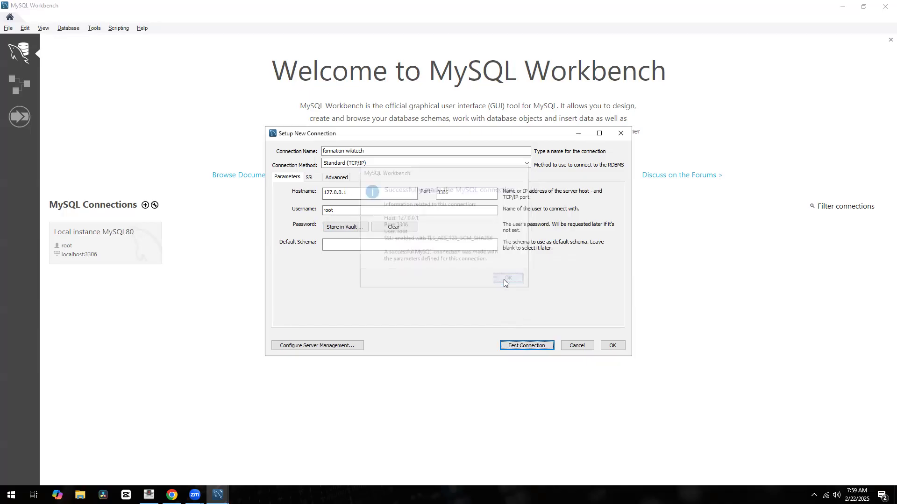
{"action": "left_click", "coordinate": [622, 348]}
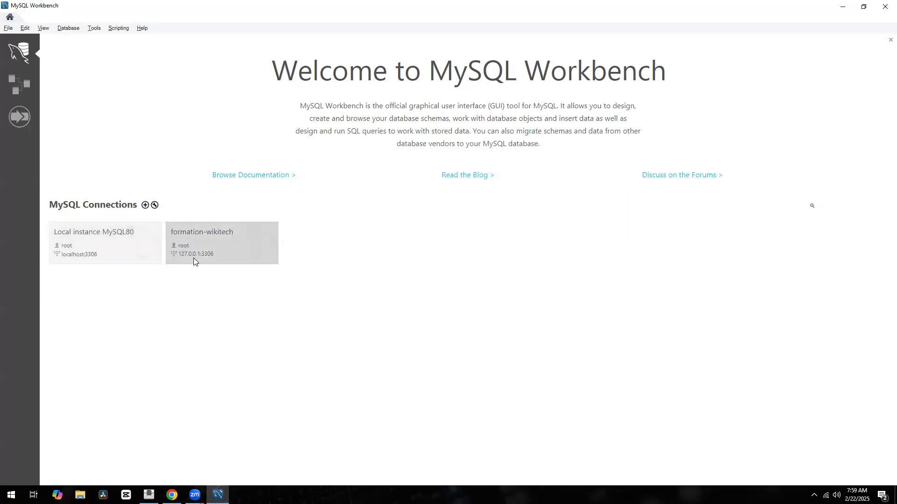
Open the formation-wikitech connection tile to get an empty Query 1 editor
{"action": "left_click", "coordinate": [218, 241]}
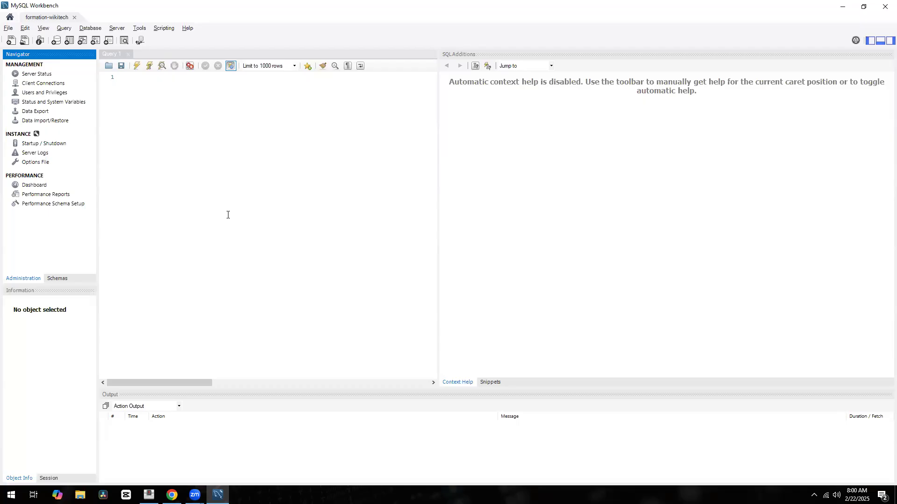
View Server Status for the running 8.0.41 server, widened and scrolled, then return to Query 1
{"action": "left_click", "coordinate": [118, 29]}
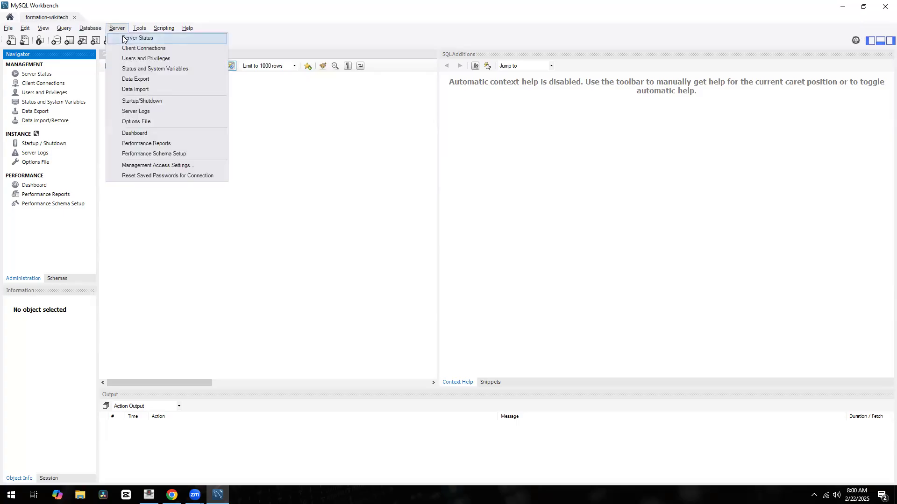
{"action": "left_click", "coordinate": [125, 39]}
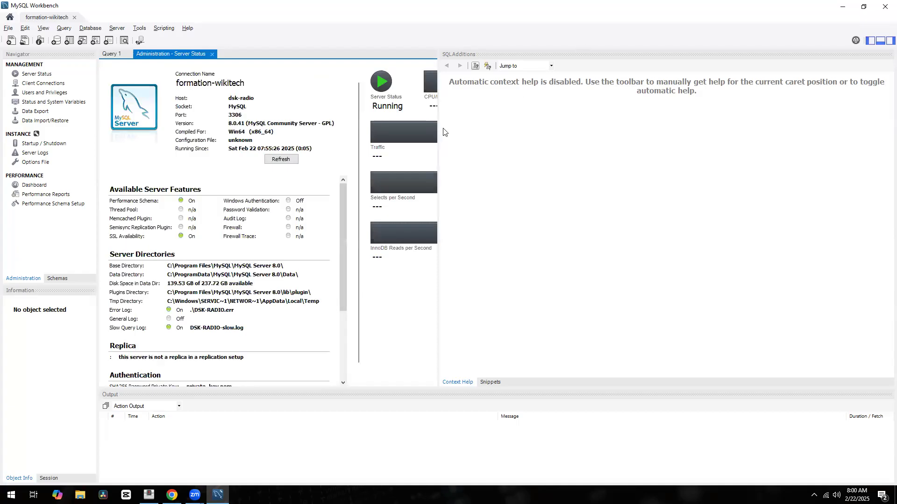
{"action": "left_click_drag", "start_coordinate": [438, 135], "coordinate": [725, 167]}
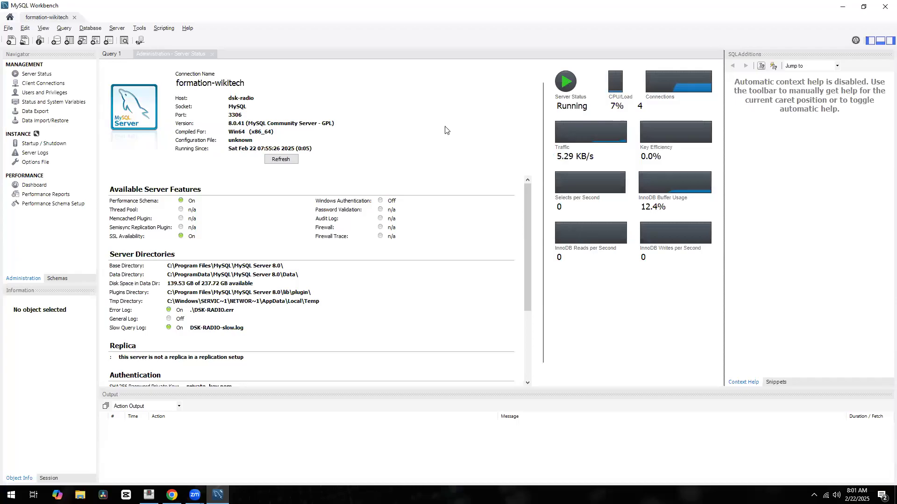
{"action": "scroll", "coordinate": [200, 219], "scroll_direction": "down", "scroll_amount": 5}
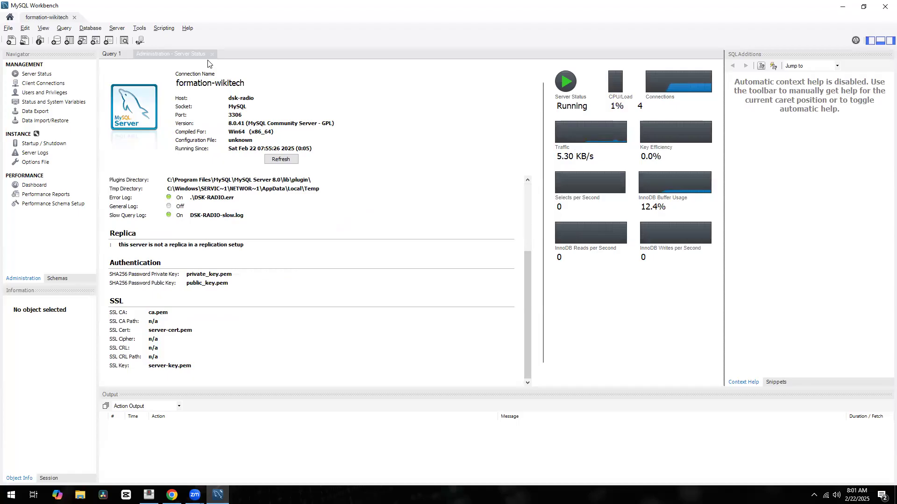
{"action": "left_click", "coordinate": [112, 54]}
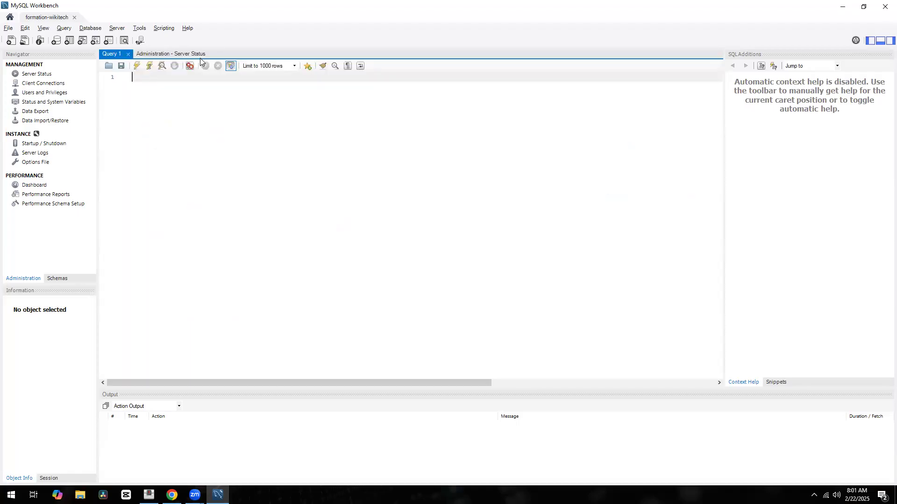
Start a schema named new_schema, leaving Charset and Collation on their Default values
{"action": "left_click", "coordinate": [57, 41]}
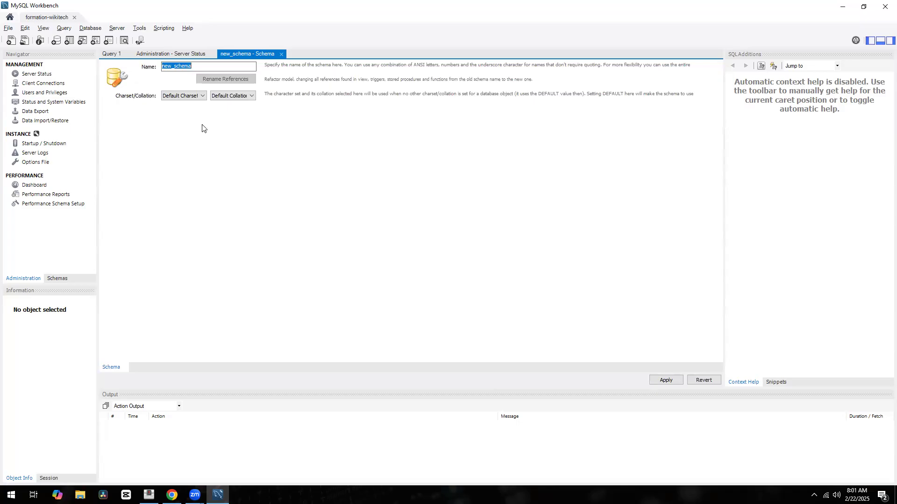
{"action": "left_click", "coordinate": [202, 96]}
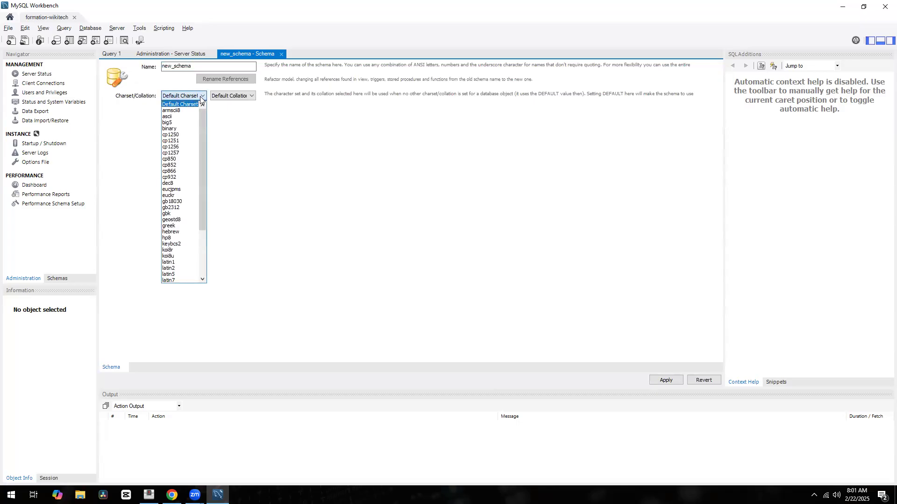
{"action": "left_click", "coordinate": [256, 99]}
{"action": "left_click", "coordinate": [247, 96]}
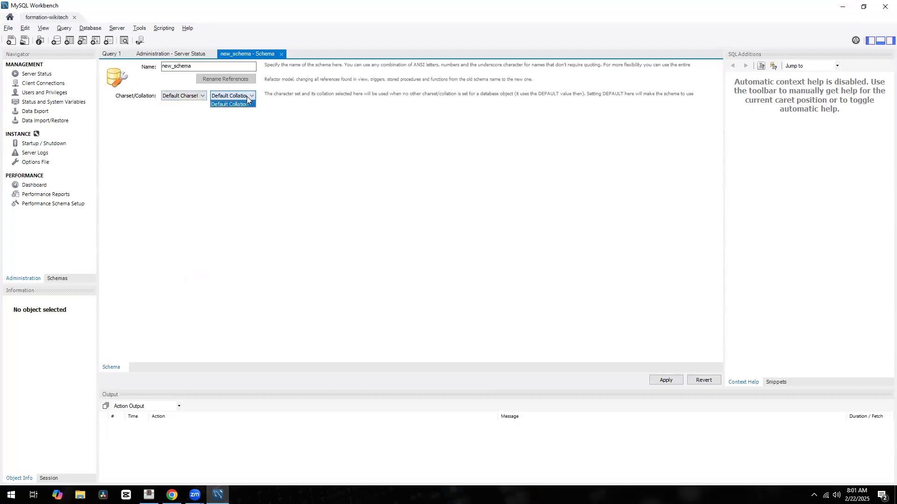
{"action": "left_click", "coordinate": [197, 98]}
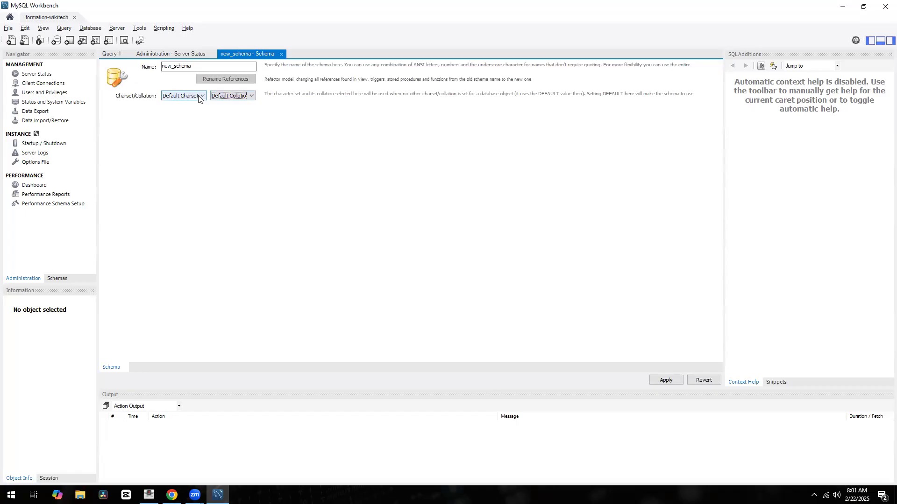